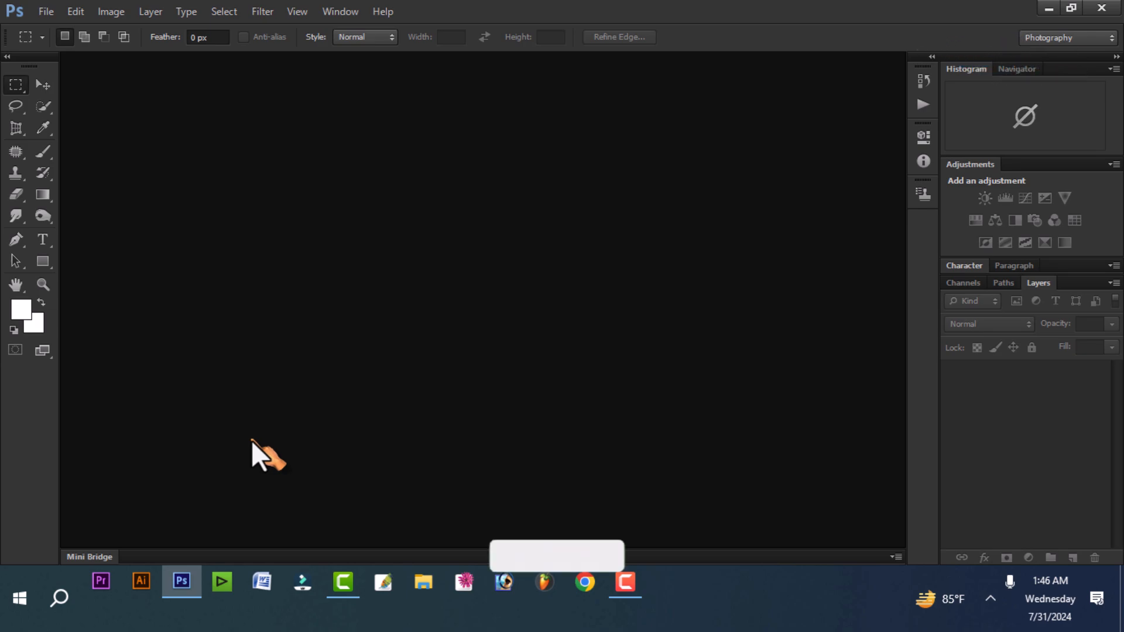
- Create a new A4 International Paper document at 300 pixels/inch in Grayscale color mode with a white background
left_click(46, 18)
left_click(66, 32)
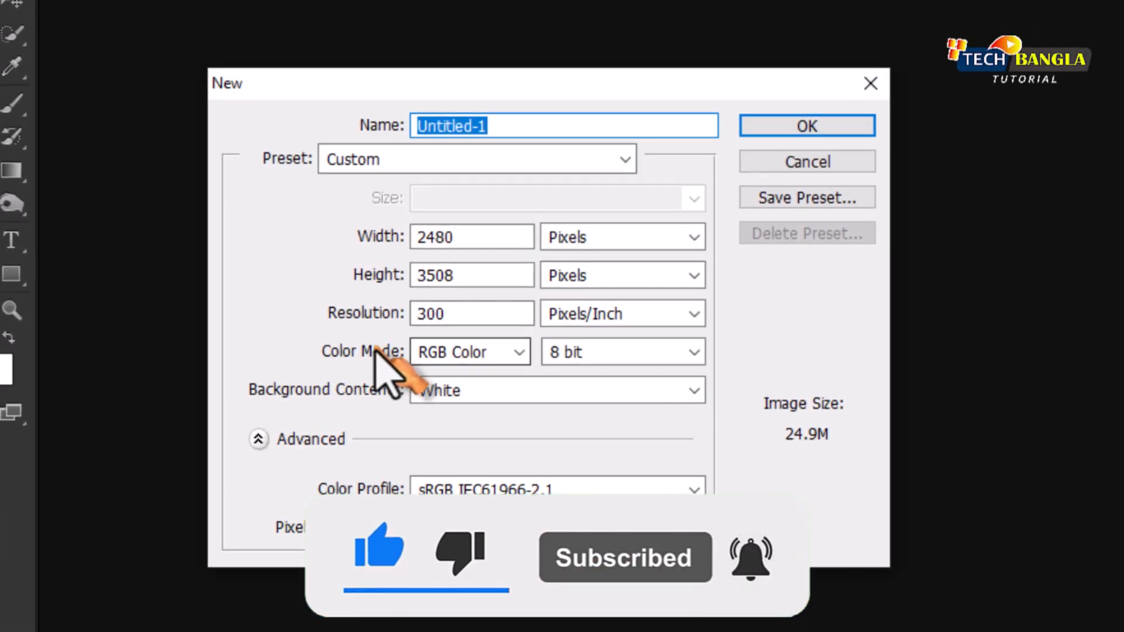
left_click(518, 353)
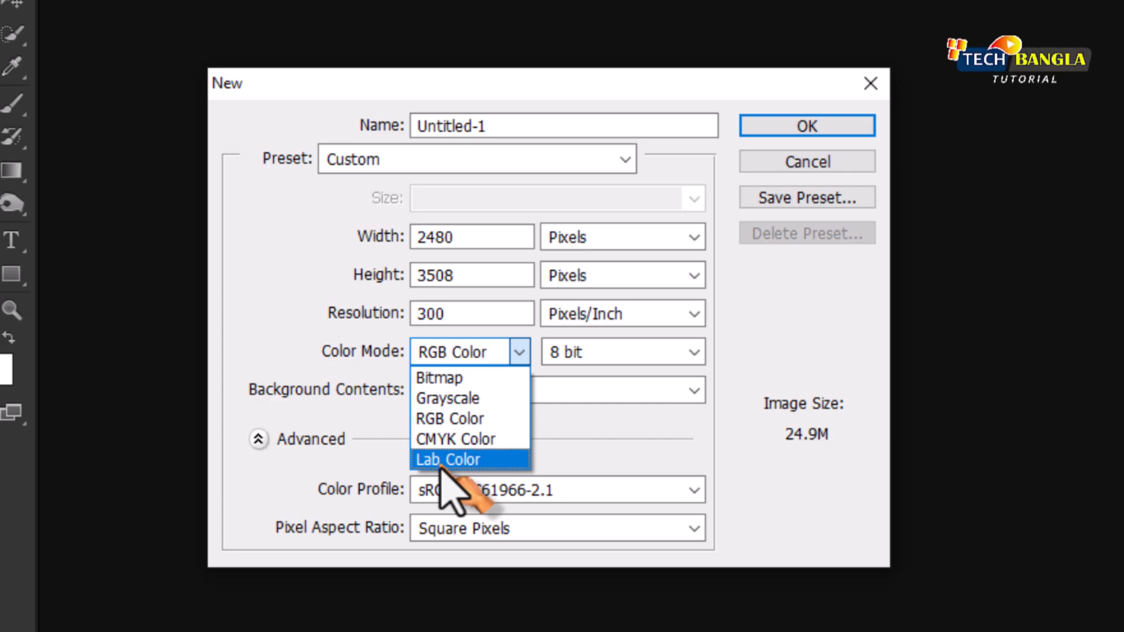
left_click(447, 398)
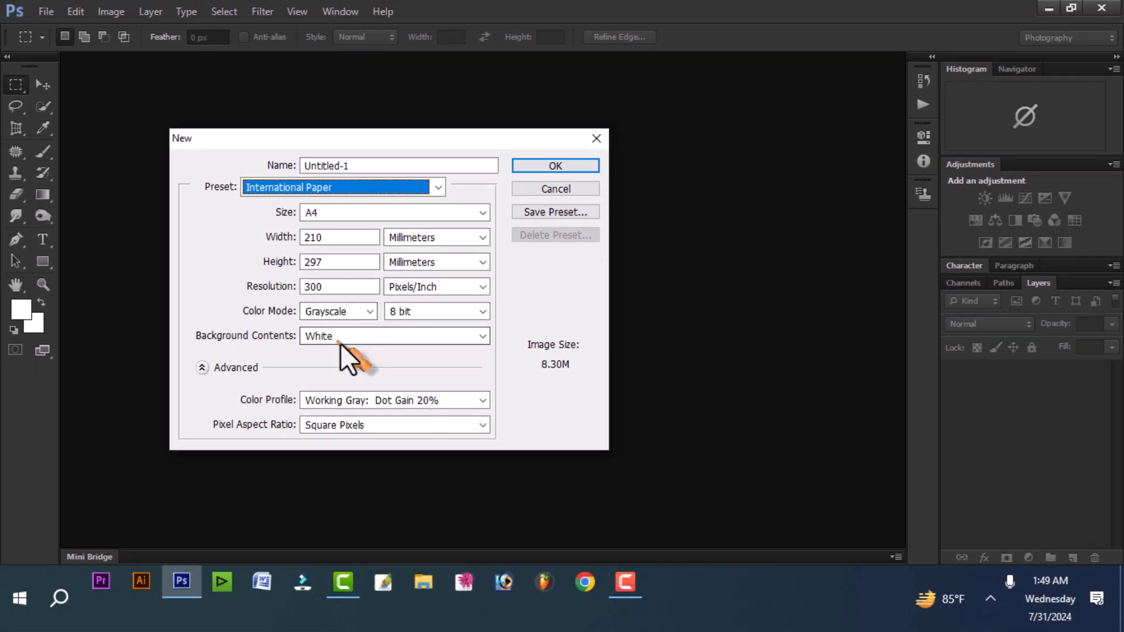
left_click(536, 167)
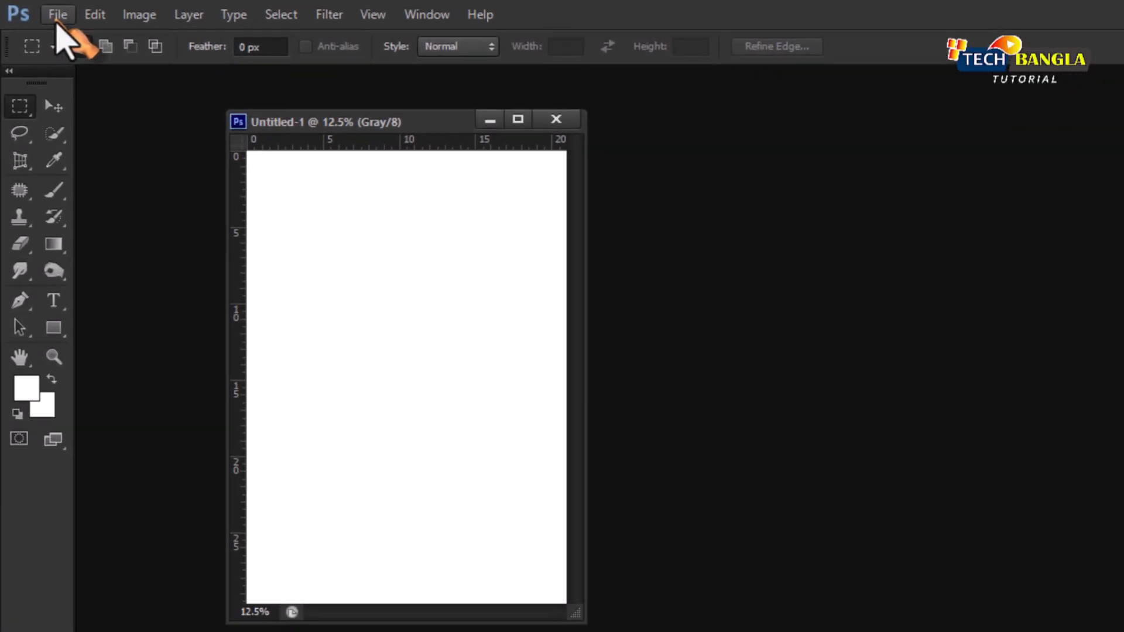
- Open the photo DSC_0048 (1).jpg and place its window beside the blank grayscale document
left_click(46, 11)
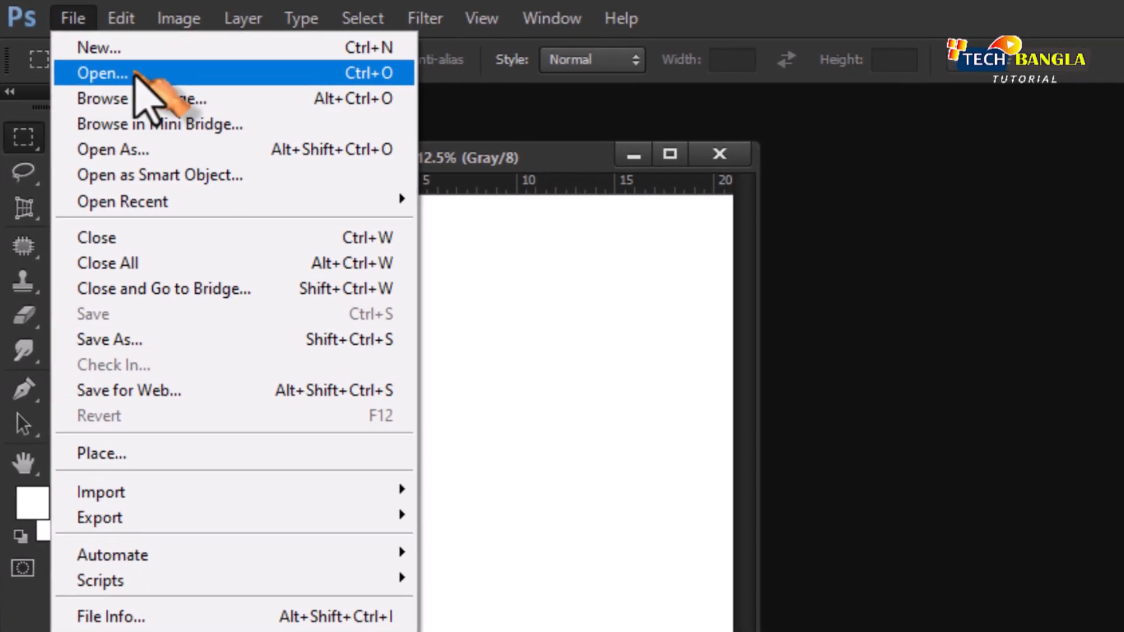
left_click(137, 74)
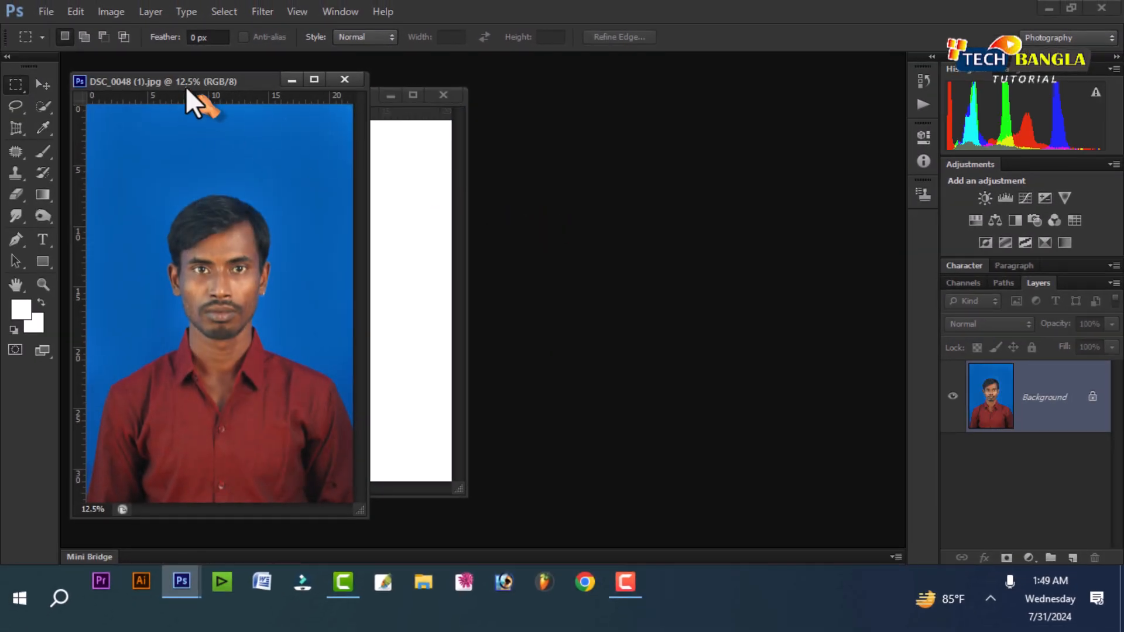
left_click_drag(186, 88, 662, 105)
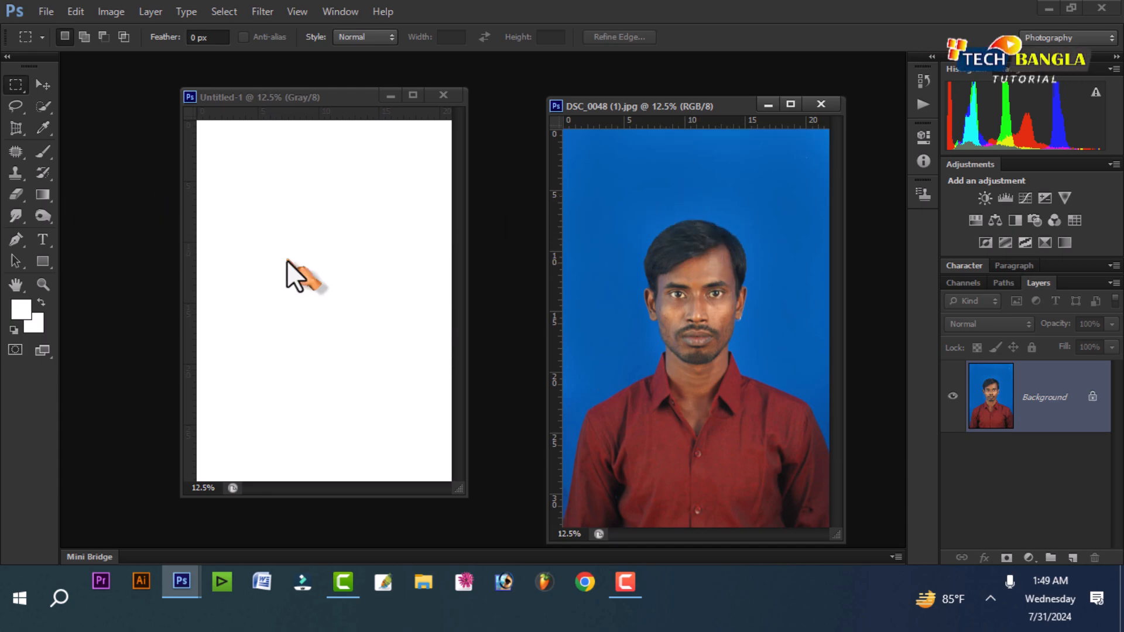
- Copy the color portrait into the blank grayscale document with the Move tool
left_click(321, 256)
left_click(44, 89)
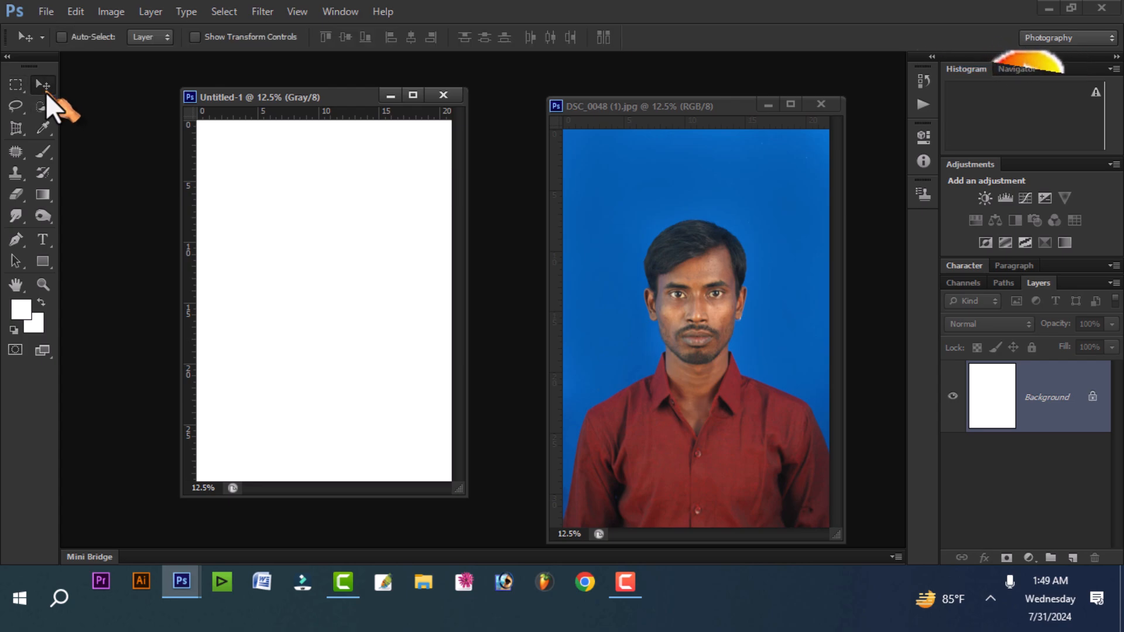
left_click(707, 292)
left_click_drag(760, 293, 380, 303)
left_click(719, 322)
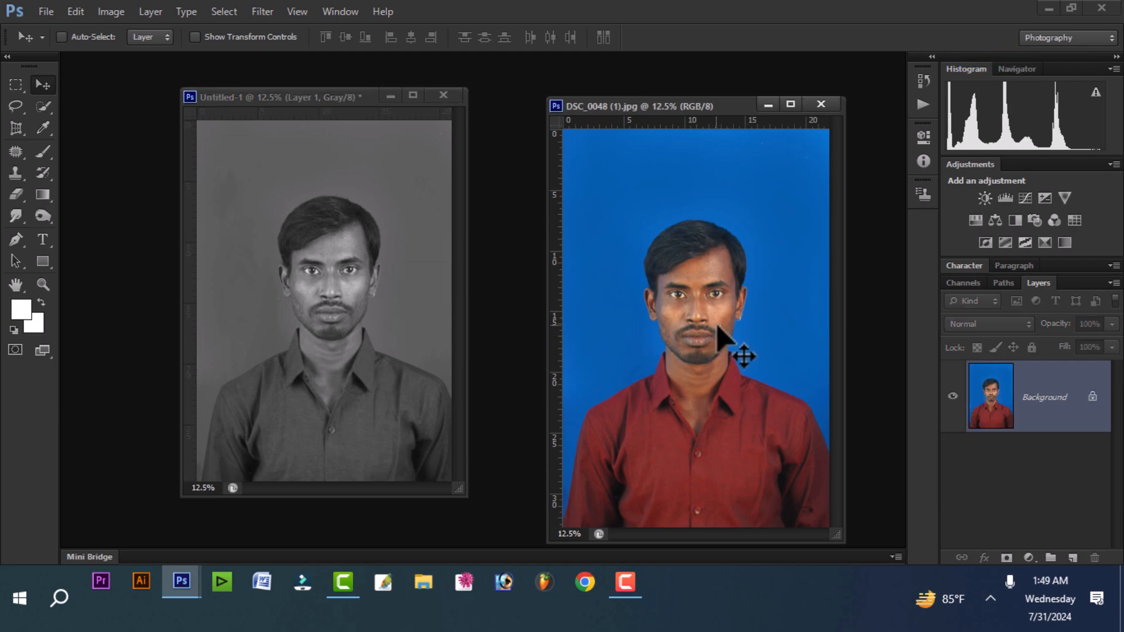
- Examine the channels of the grayscale document and compare them with those of the RGB photo
left_click(331, 260)
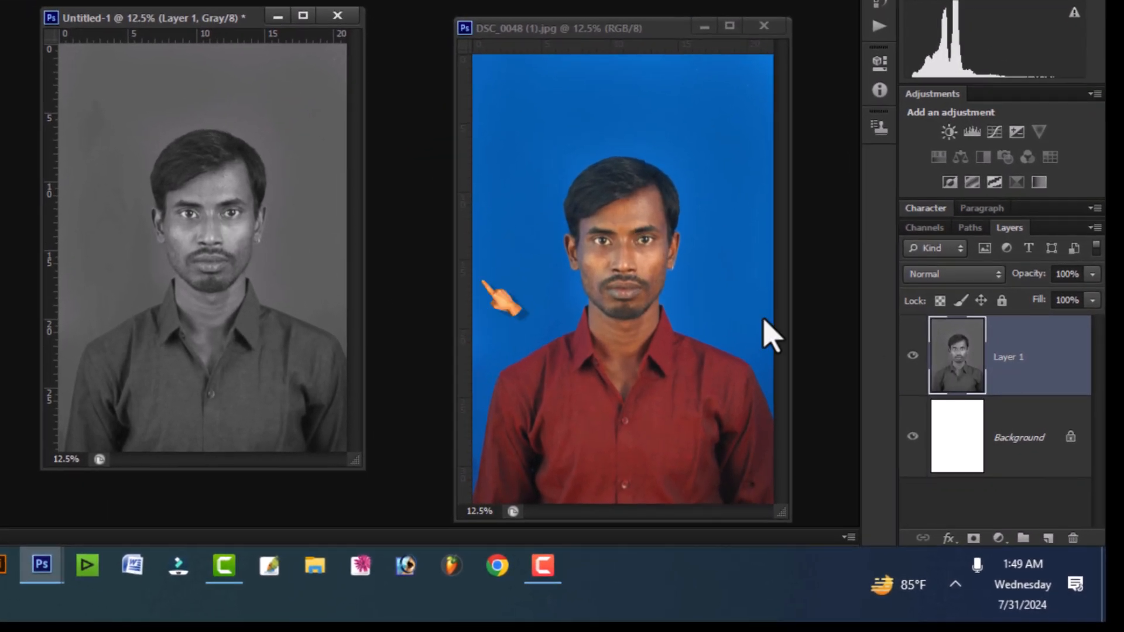
left_click(924, 229)
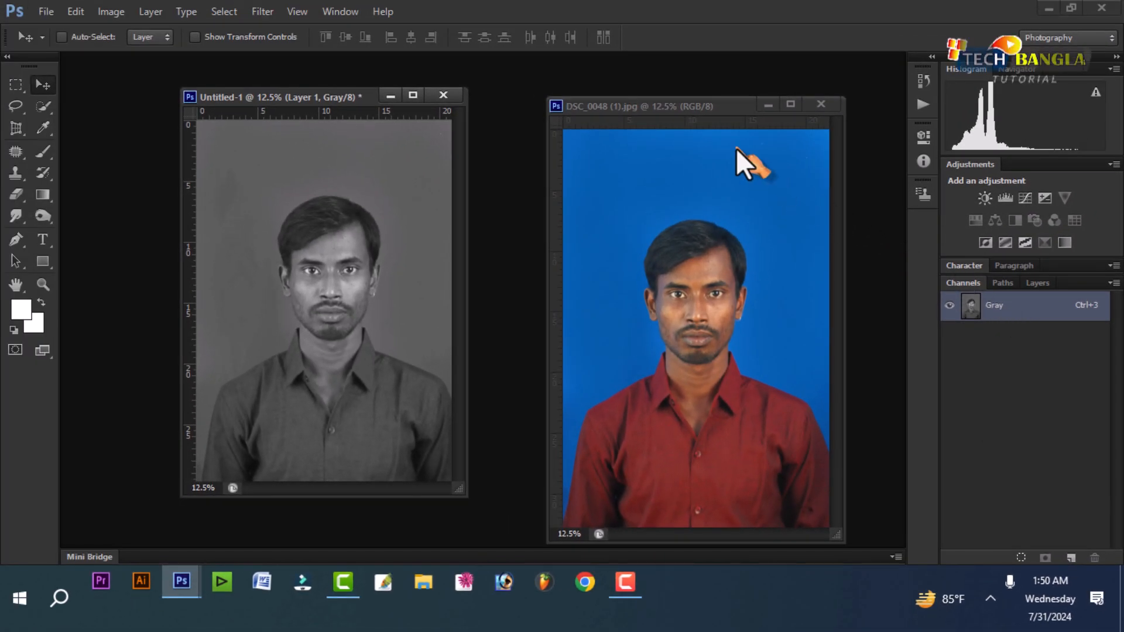
left_click(736, 149)
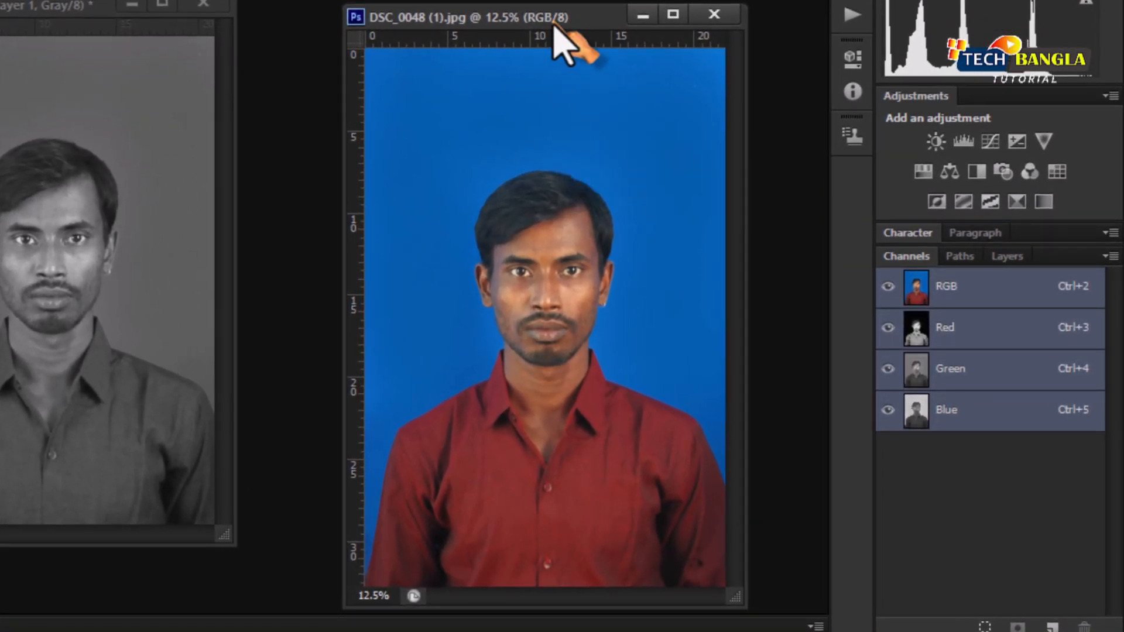
mouse_move(555, 27)
left_mouse_down()
mouse_move(458, 21)
mouse_move(498, 5)
left_mouse_up()
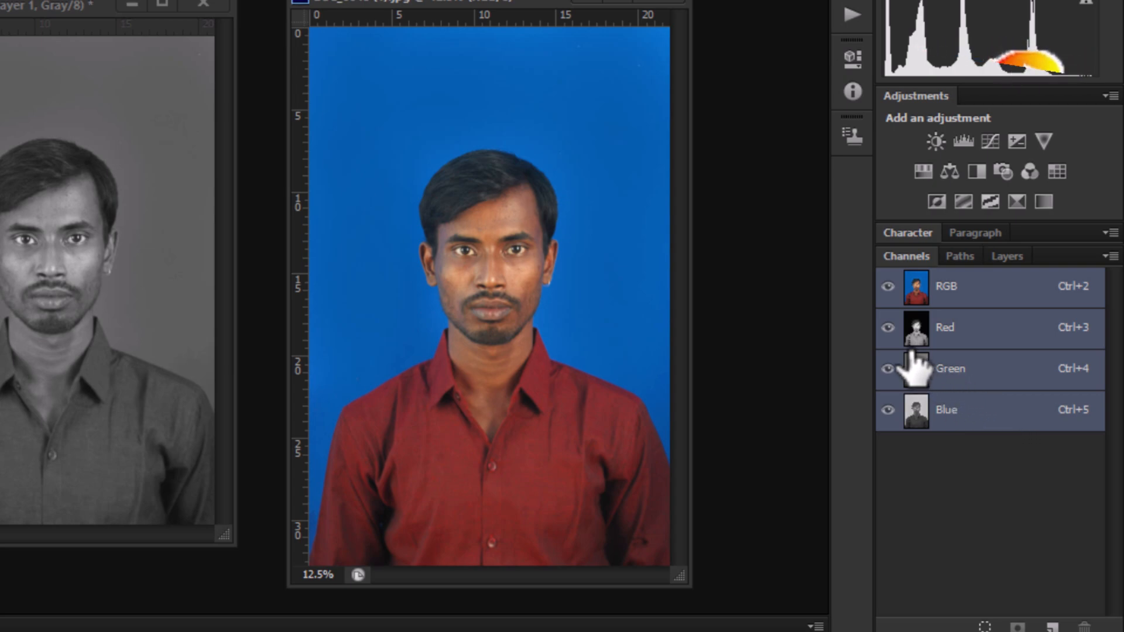
- Hide and show the Red, Green and Blue channels of the RGB photo one by one to examine their effect
left_click(888, 329)
left_click(888, 329)
left_click(888, 369)
left_click(888, 369)
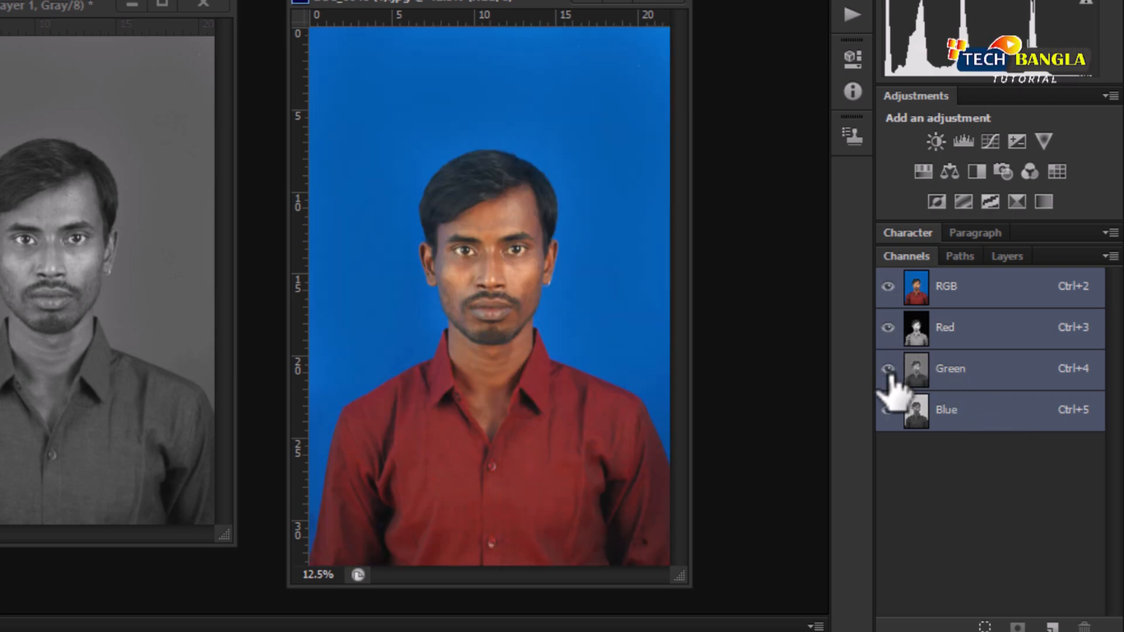
left_click(889, 410)
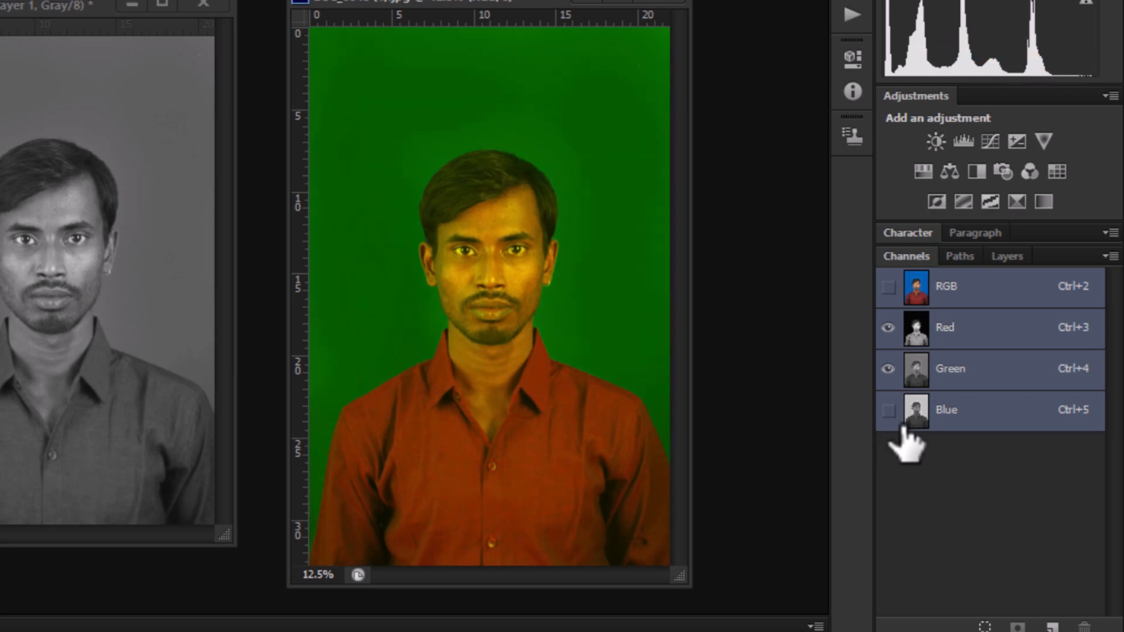
left_click(888, 410)
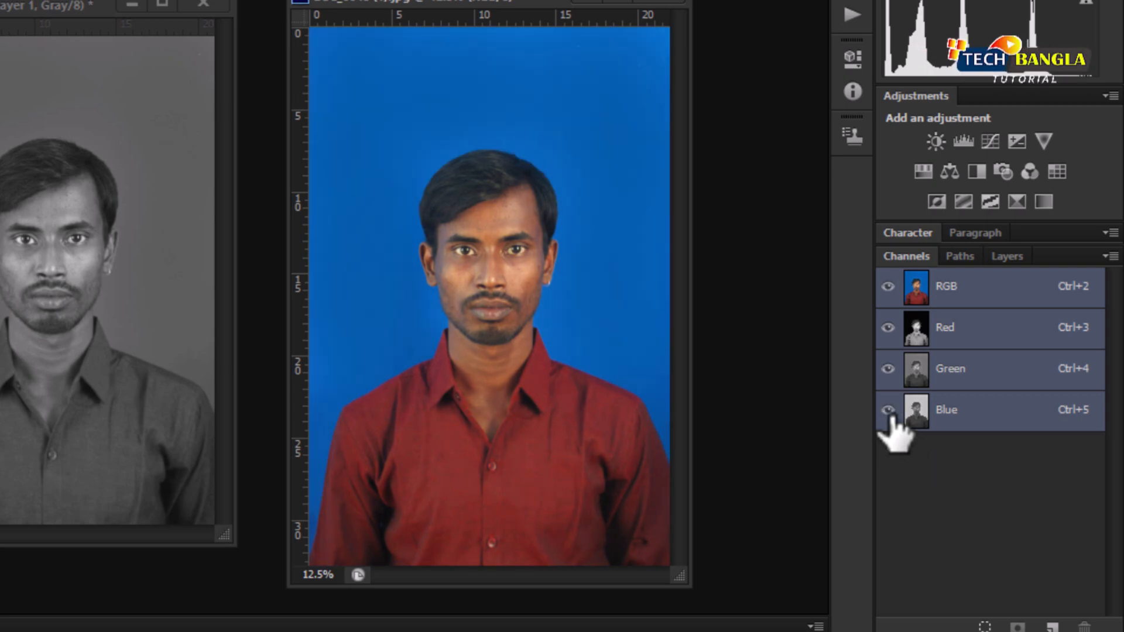
left_click(889, 369)
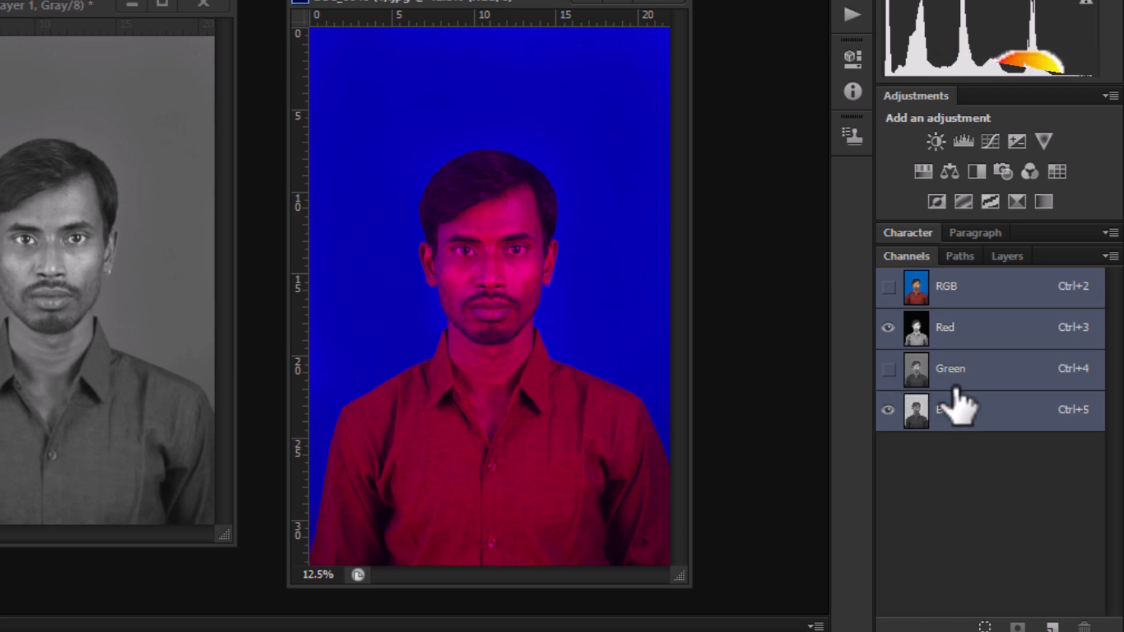
left_click(889, 369)
left_click(889, 328)
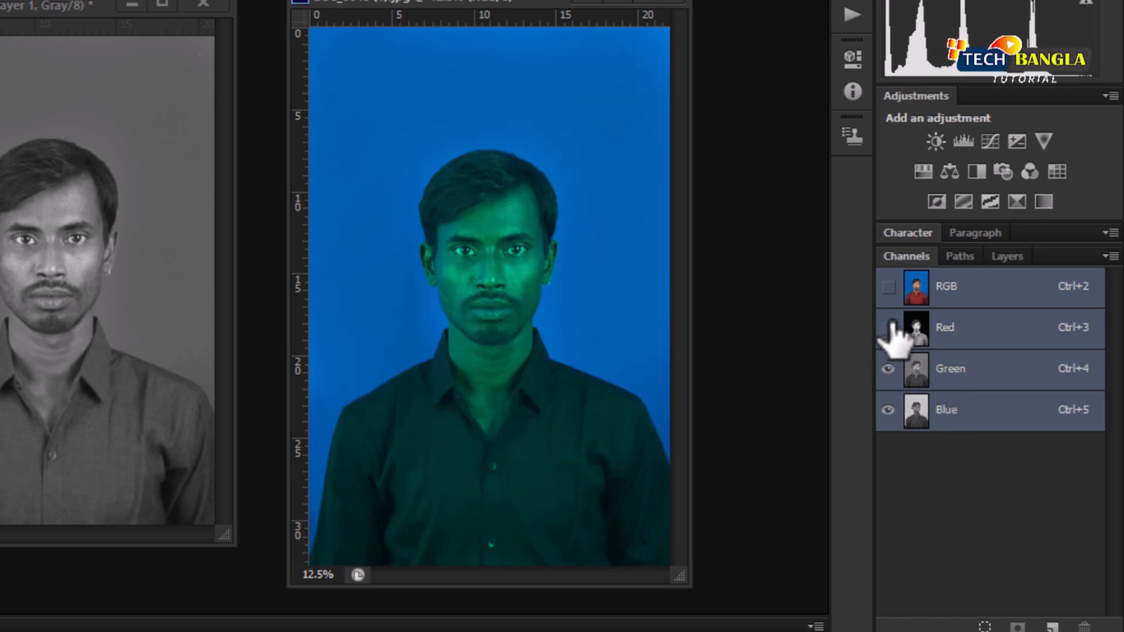
left_click(888, 328)
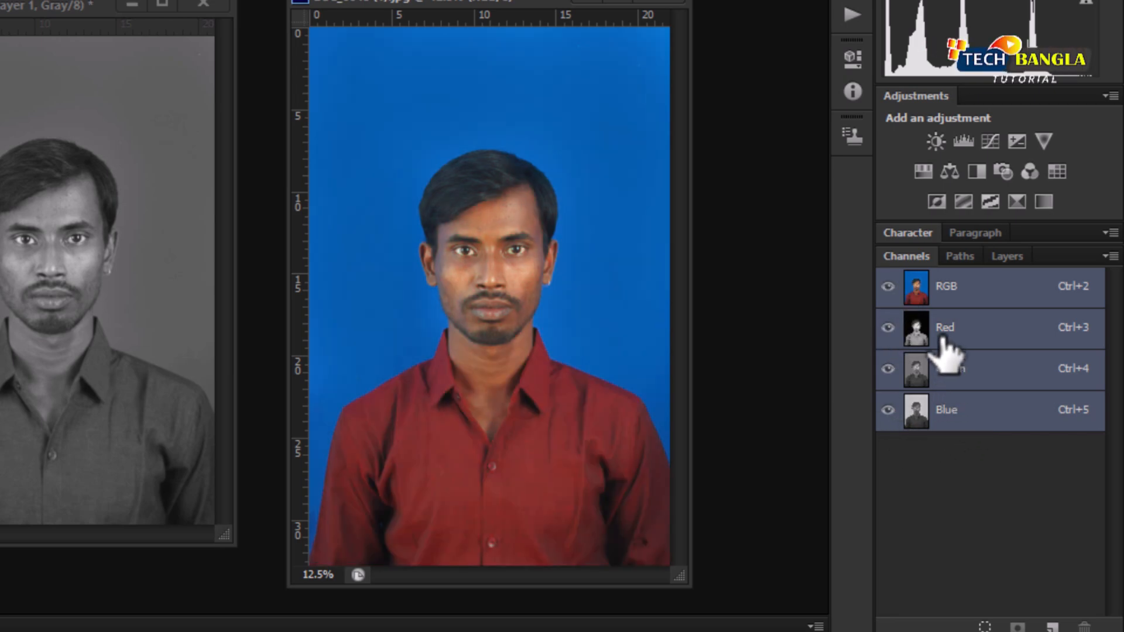
- Convert the DSC_0048 (1).jpg photo from RGB to CMYK Color mode
left_click_drag(495, 3, 474, 19)
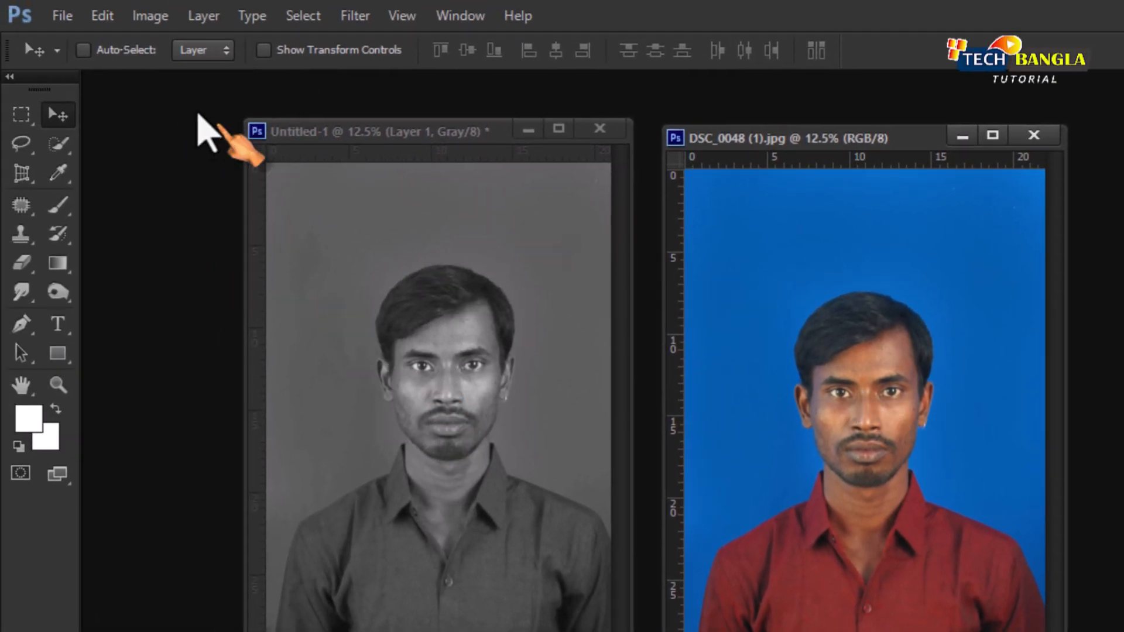
left_click(162, 25)
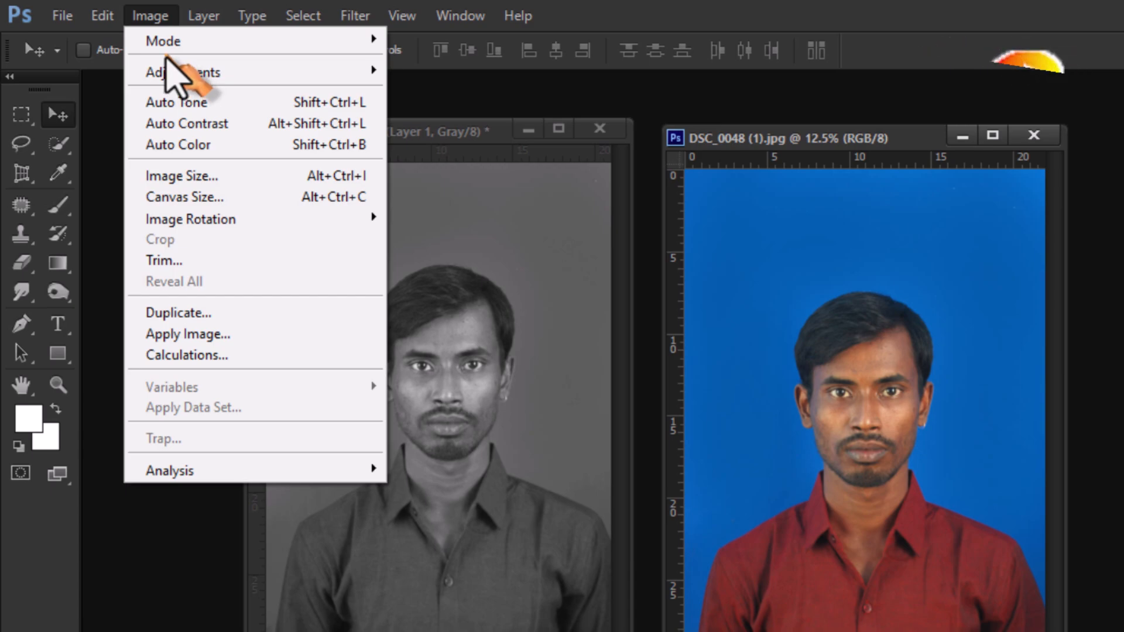
mouse_move(157, 44)
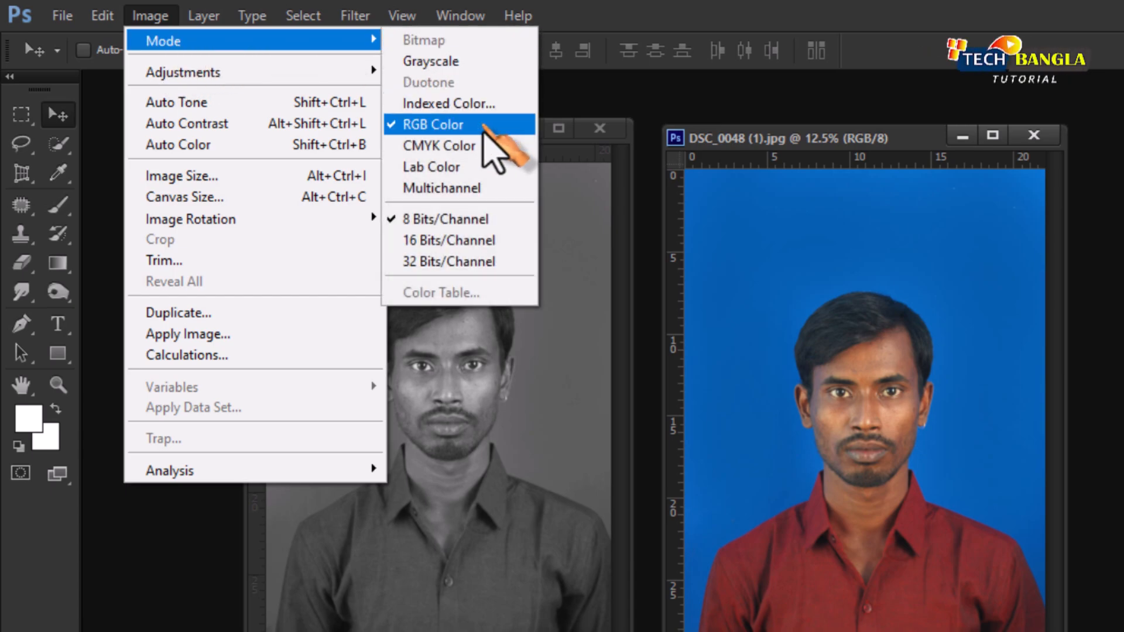
left_click(419, 148)
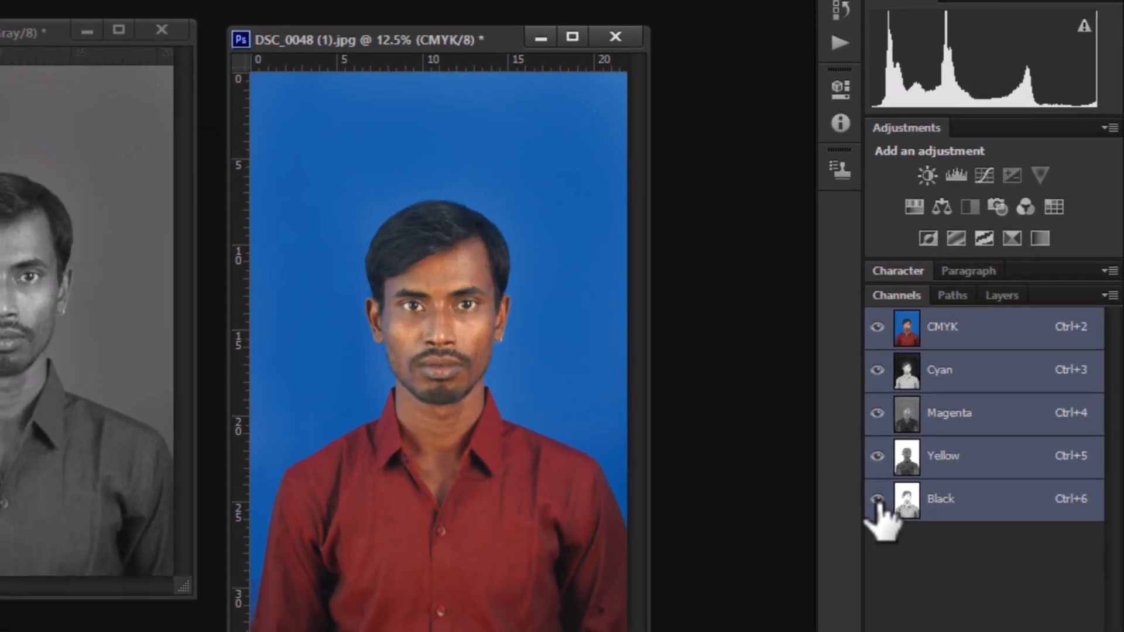
- Hide and show the Black, Yellow and Magenta channels of the CMYK photo one by one to examine their effect
left_click(950, 427)
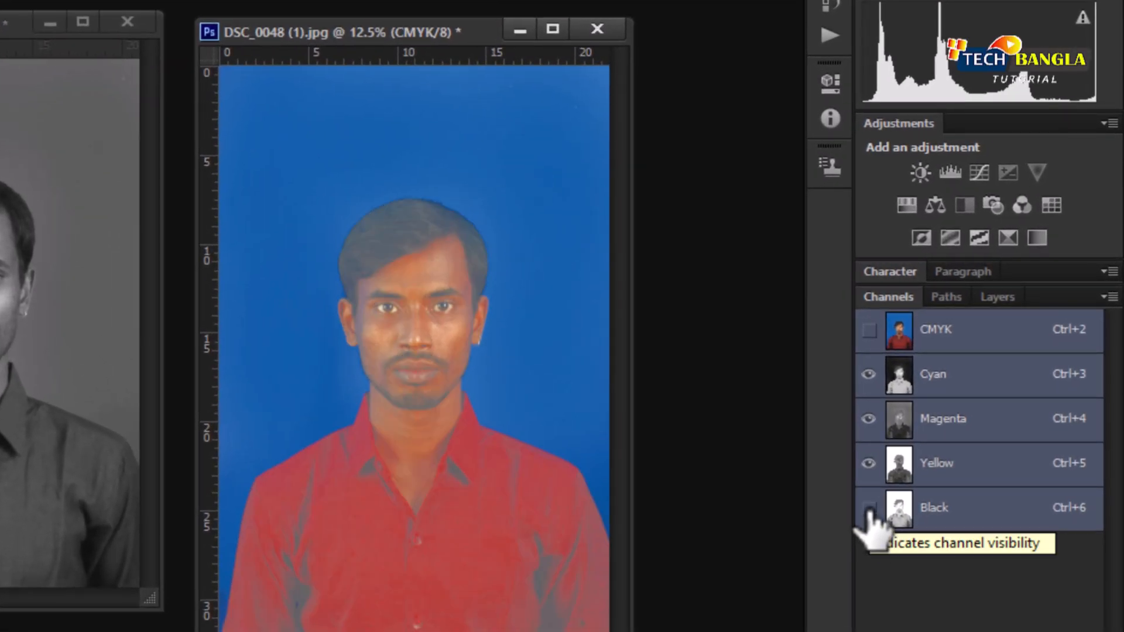
left_click(869, 508)
left_click(870, 464)
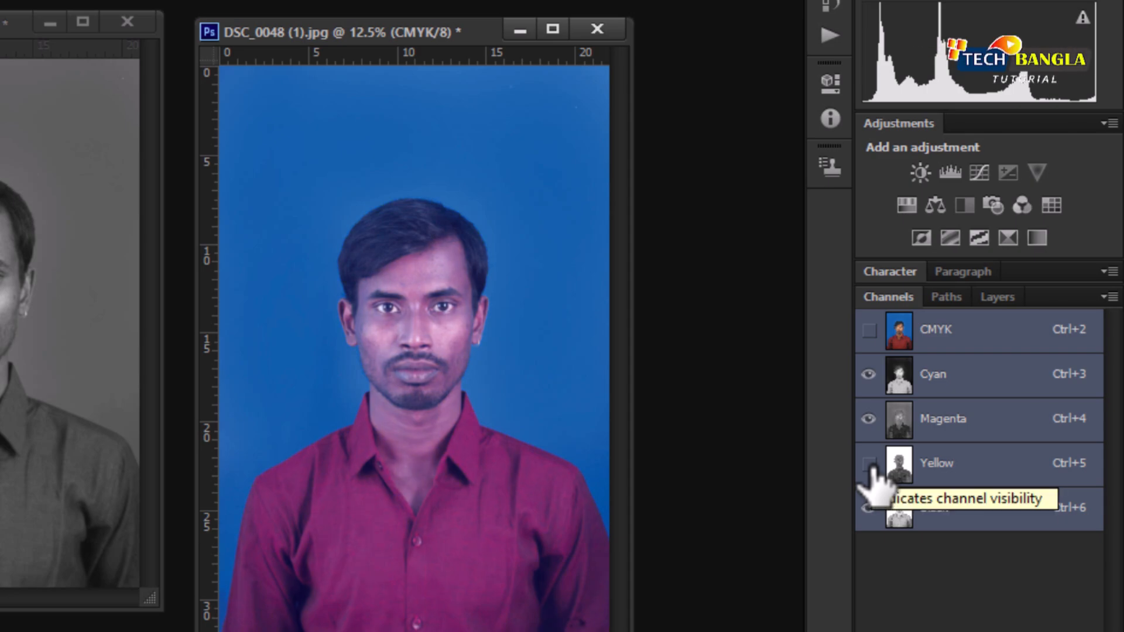
left_click(870, 463)
left_click(870, 419)
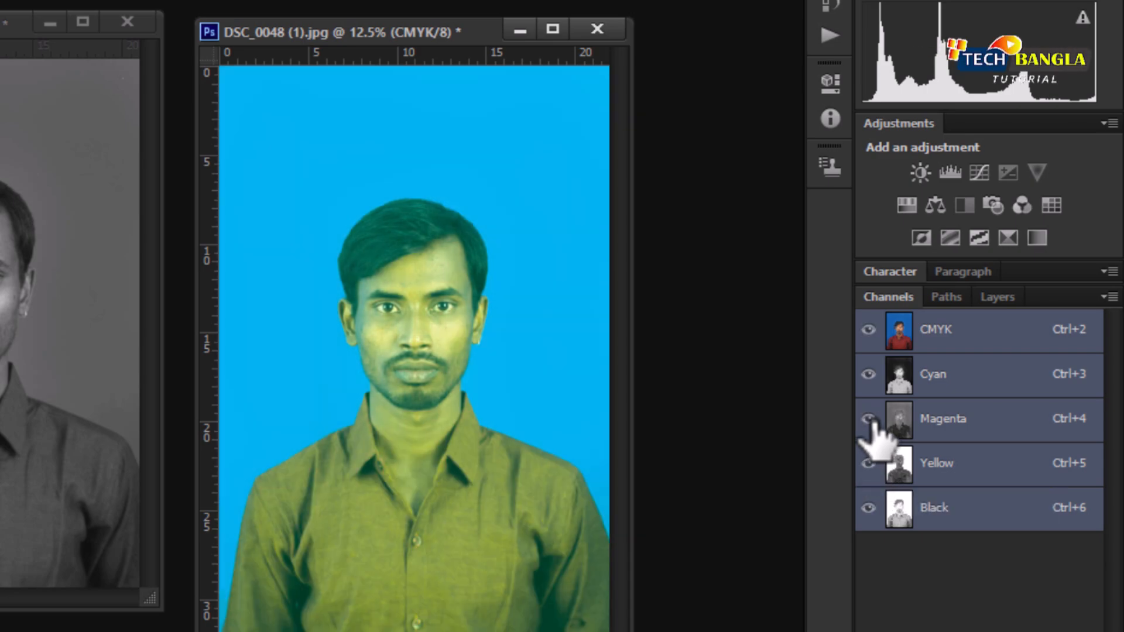
left_click(870, 419)
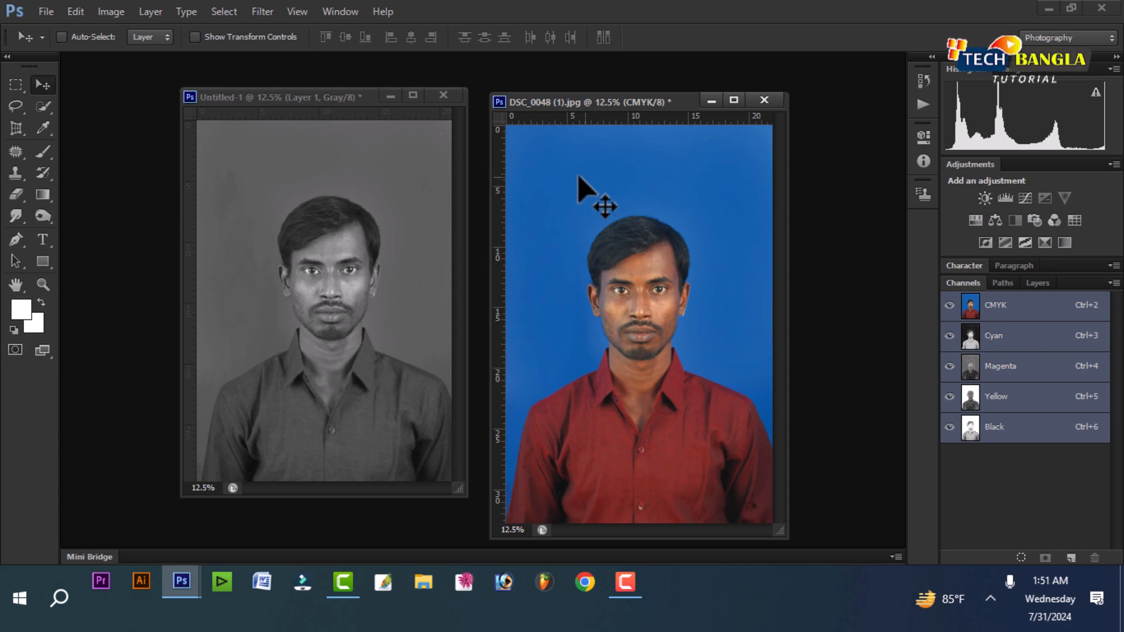
- Create a second blank A4 document at 300 pixels/inch in RGB Color mode
left_click(51, 20)
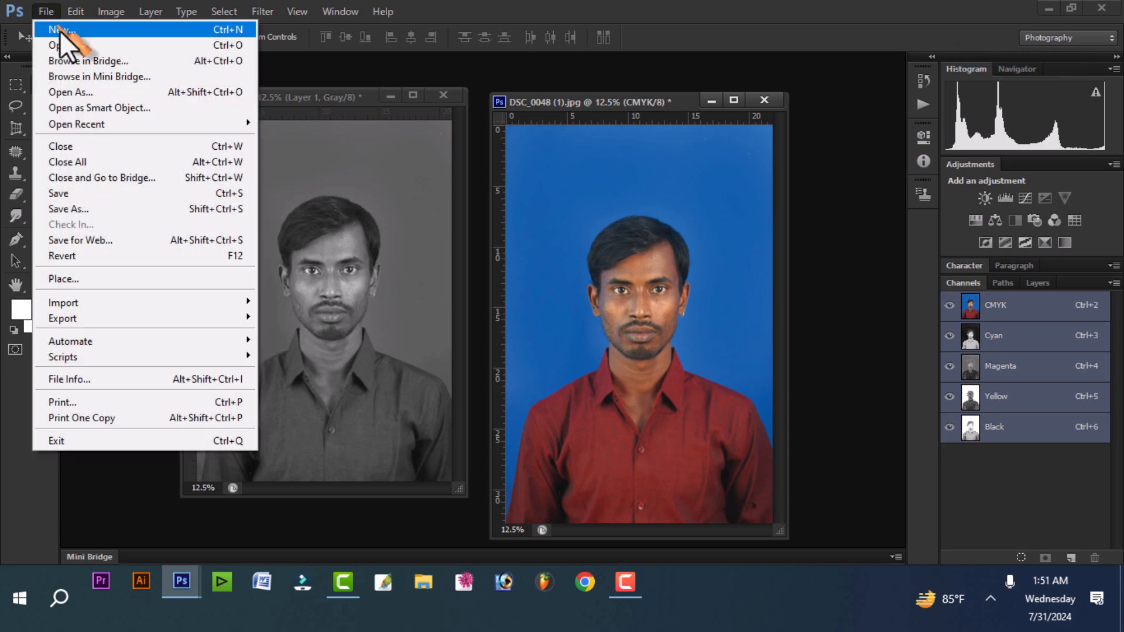
left_click(64, 32)
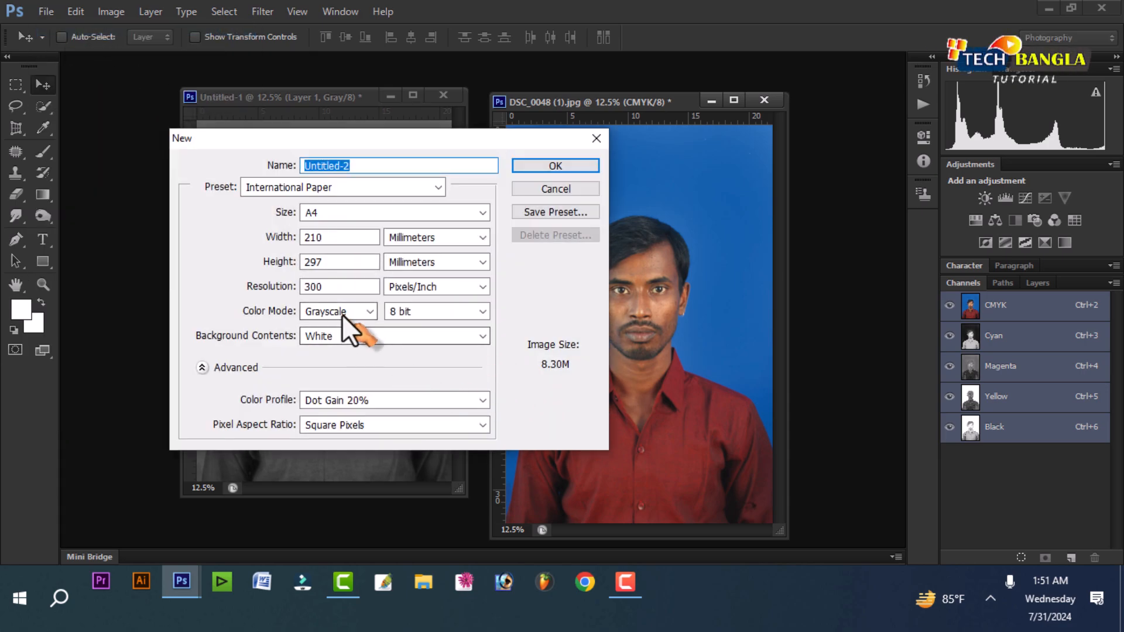
left_click(344, 313)
left_click(336, 350)
left_click(539, 165)
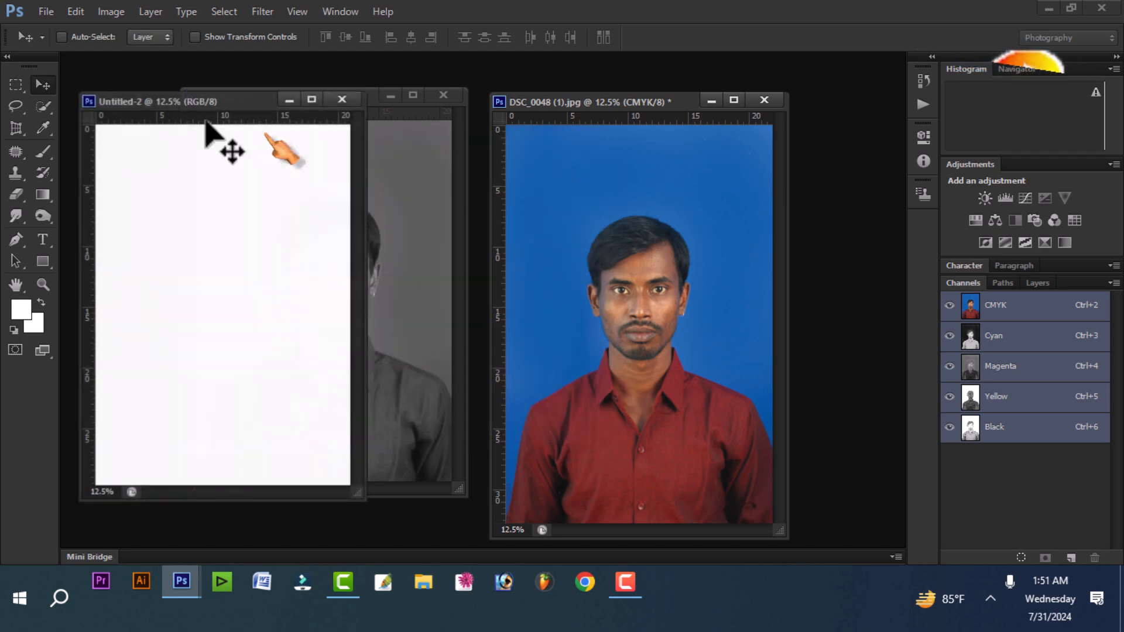
- Create another blank 209.97 × 297.01 mm document in CMYK Color mode and place its window beside the blank RGB document
left_click(45, 12)
left_click(79, 30)
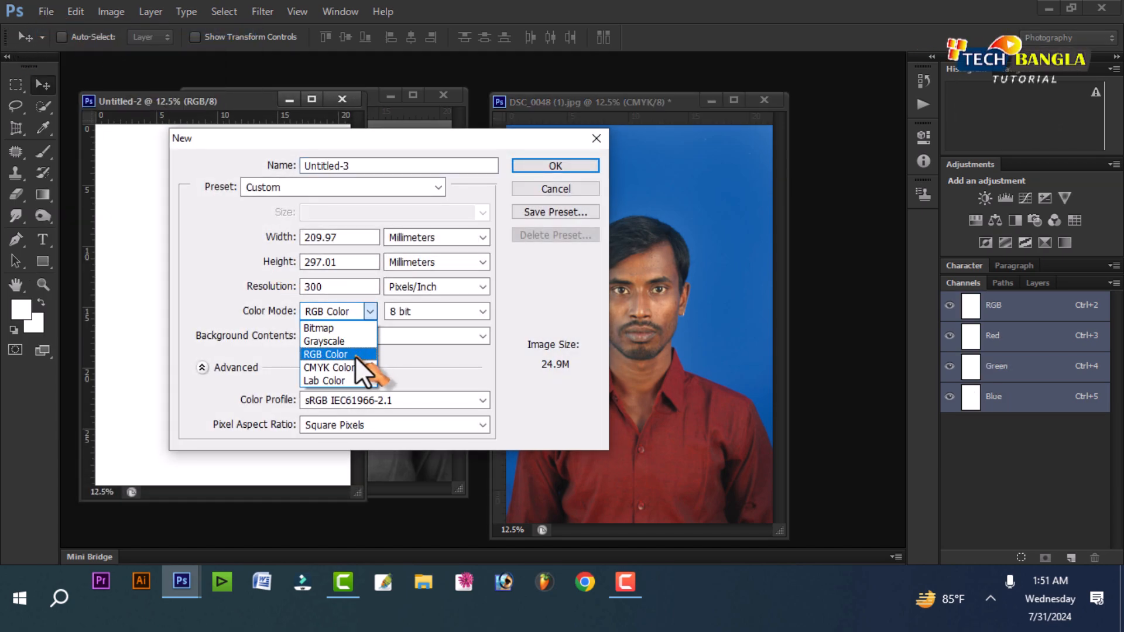
left_click(355, 365)
left_click(551, 165)
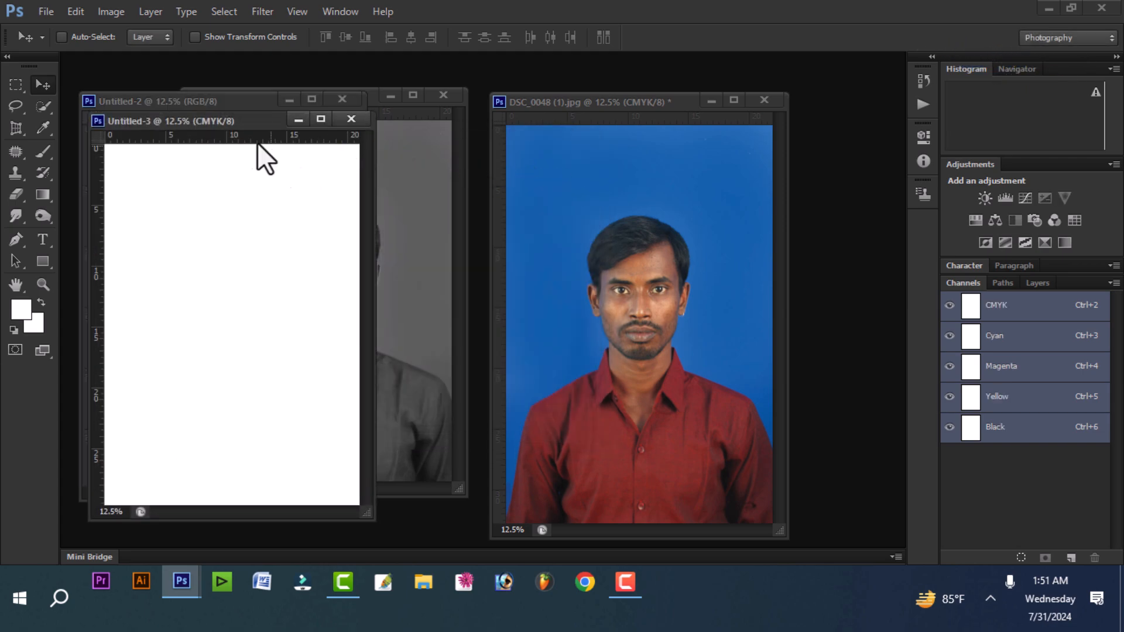
left_click_drag(227, 123, 524, 105)
left_click_drag(704, 67, 676, 68)
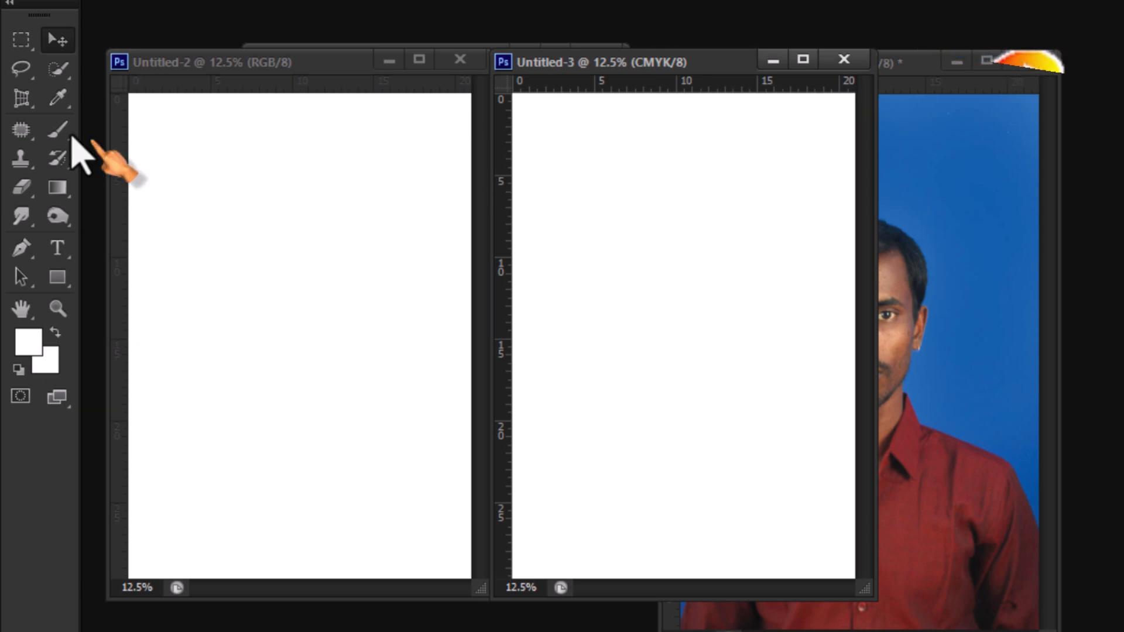
- Draw a rectangular marquee selection about 9 cm wide and 17 cm high in the blank RGB document
left_click(22, 45)
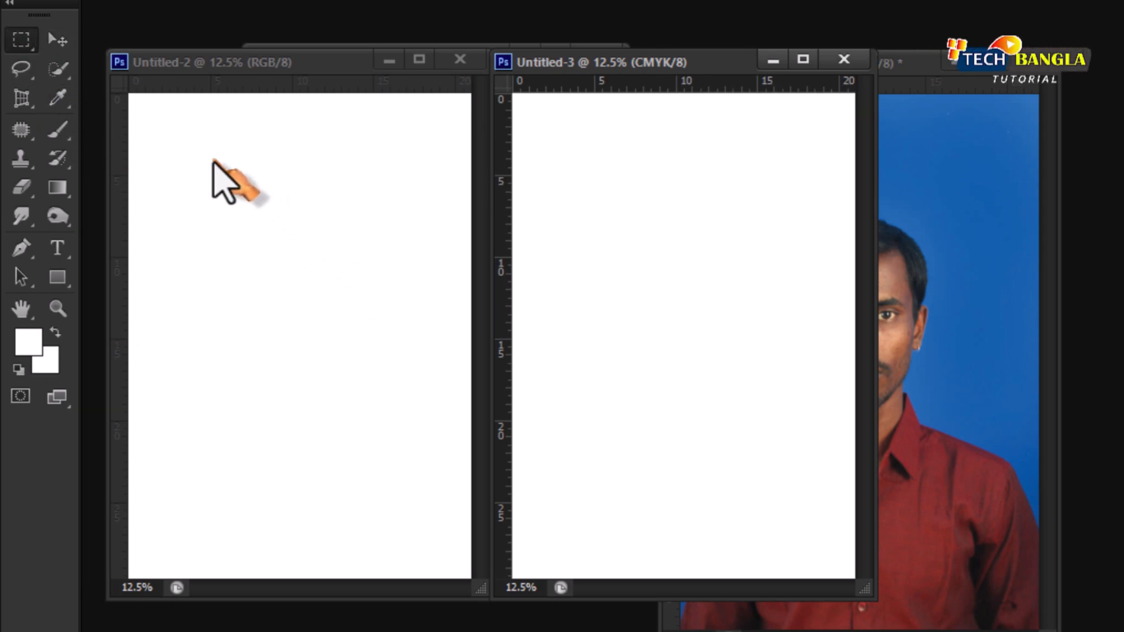
left_click(191, 161)
left_click_drag(190, 156, 336, 437)
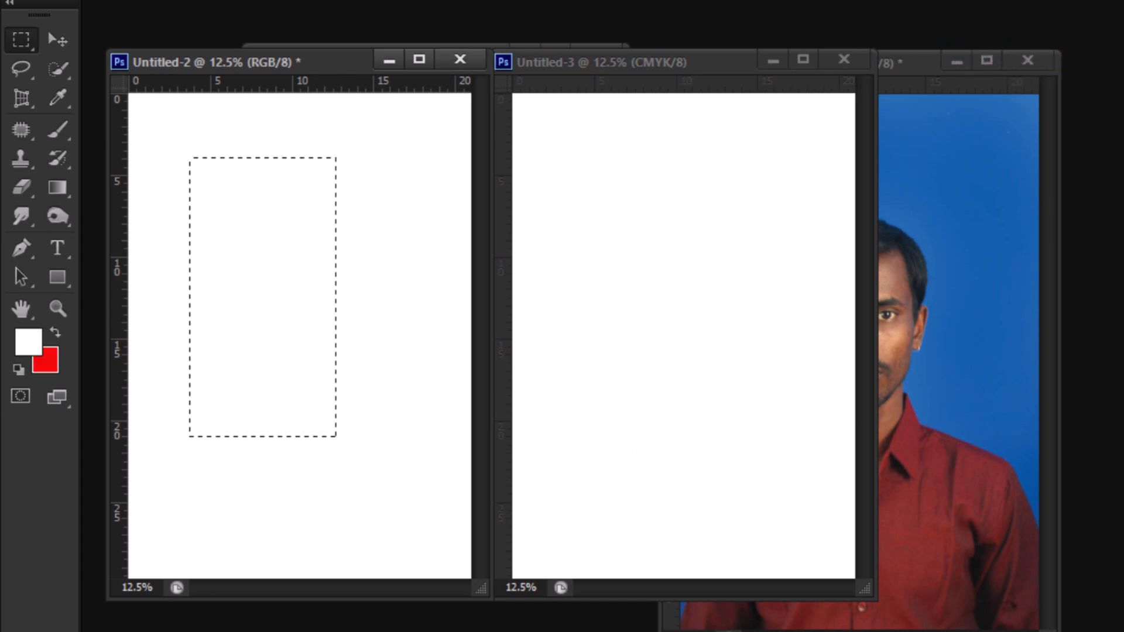
- Fill the RGB document's selection and a new marquee about 9 cm wide and 13.5 cm high in the CMYK document with the red background color
key("Delete")
left_click(627, 231)
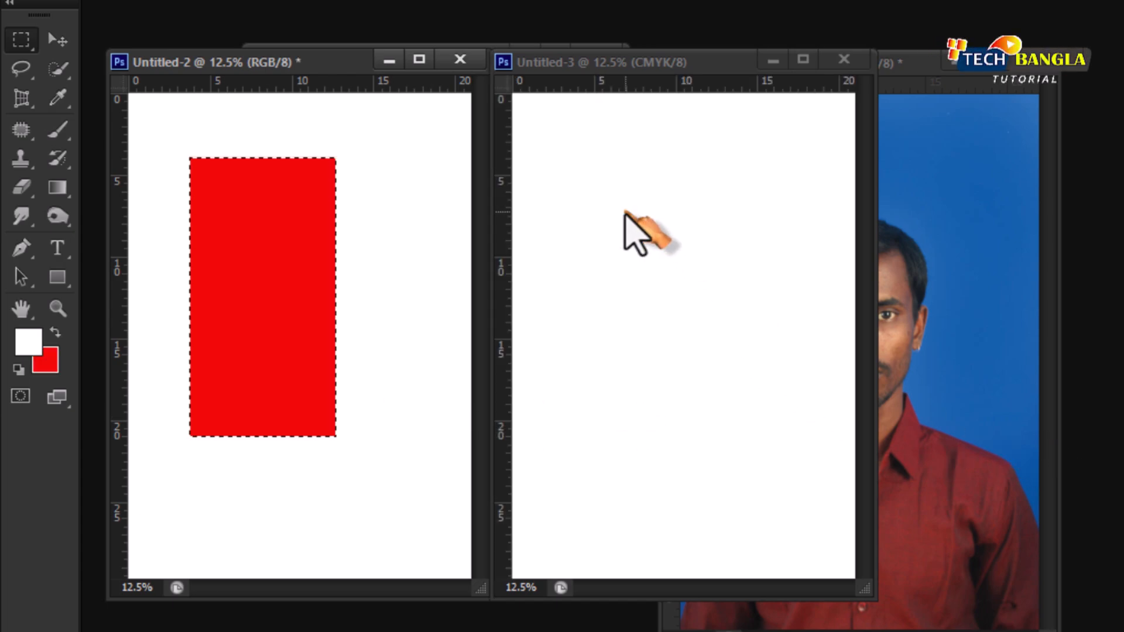
left_click_drag(595, 188, 746, 407)
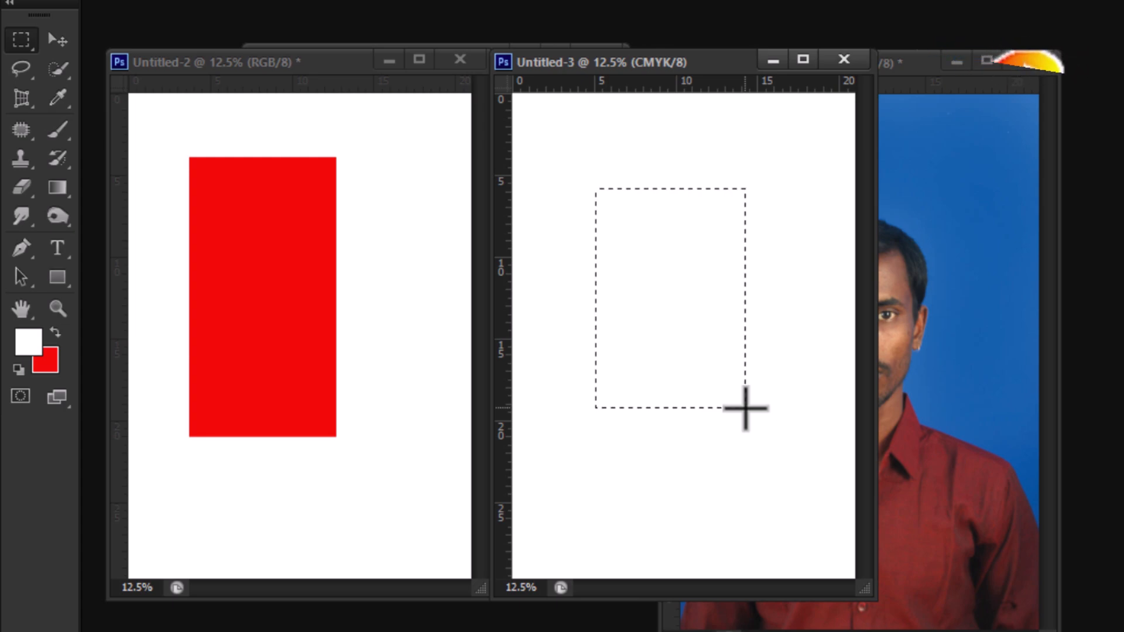
key("Delete")
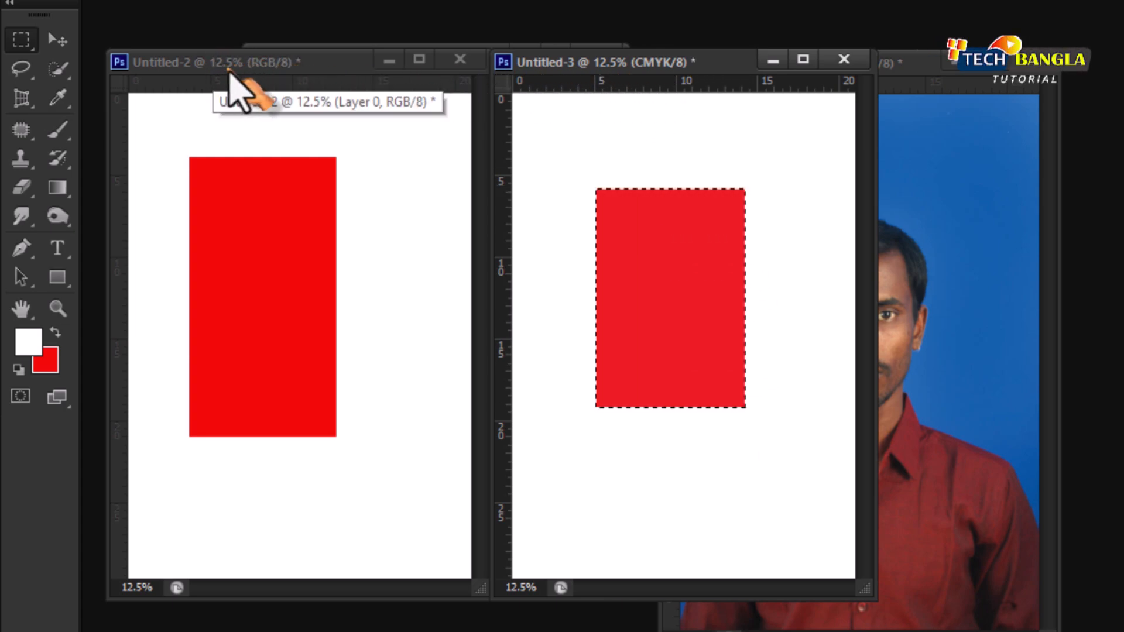
- Compare the red fills of the RGB and CMYK documents side by side at 25% zoom
left_click(237, 63)
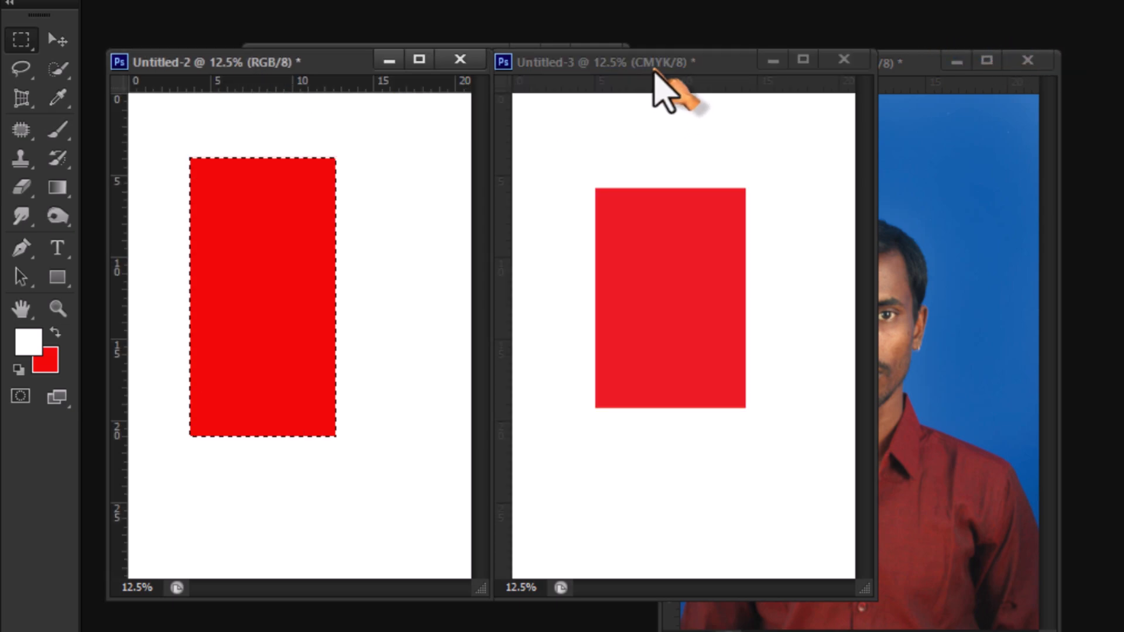
left_click(657, 77)
left_click(691, 273)
left_click(692, 278)
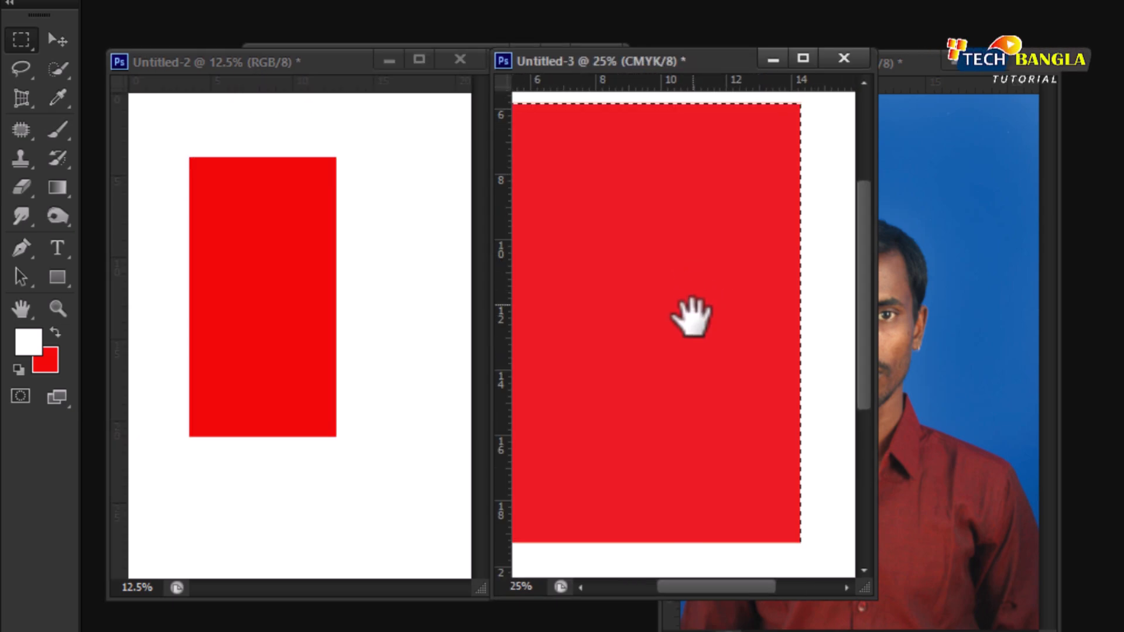
left_click(321, 273)
left_click(322, 273)
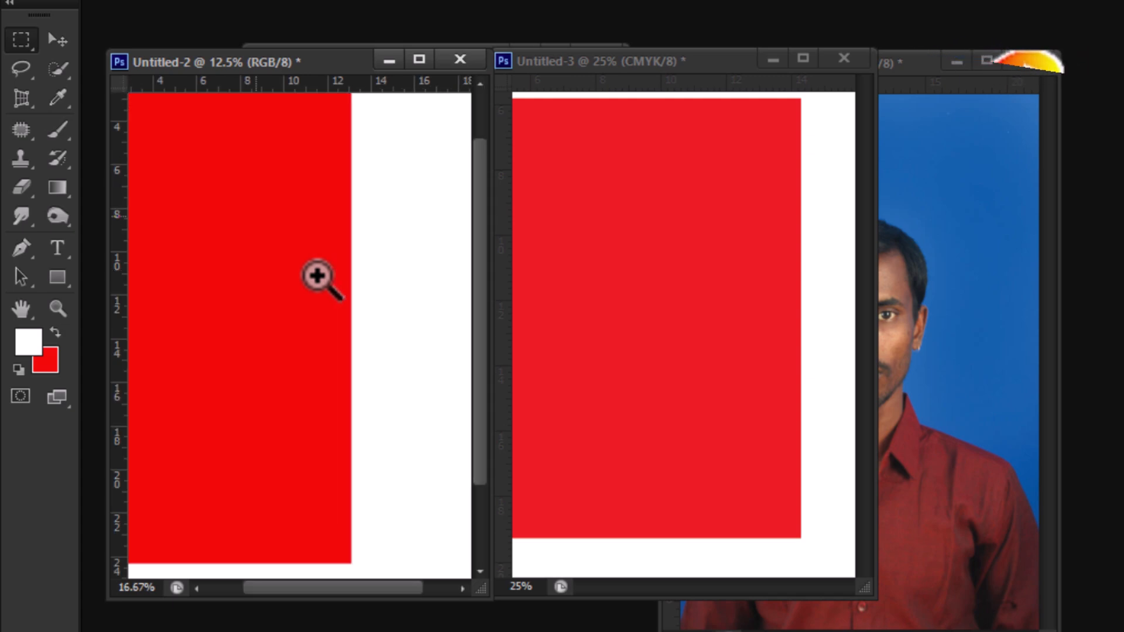
left_click(321, 273)
left_click_drag(344, 304, 427, 311)
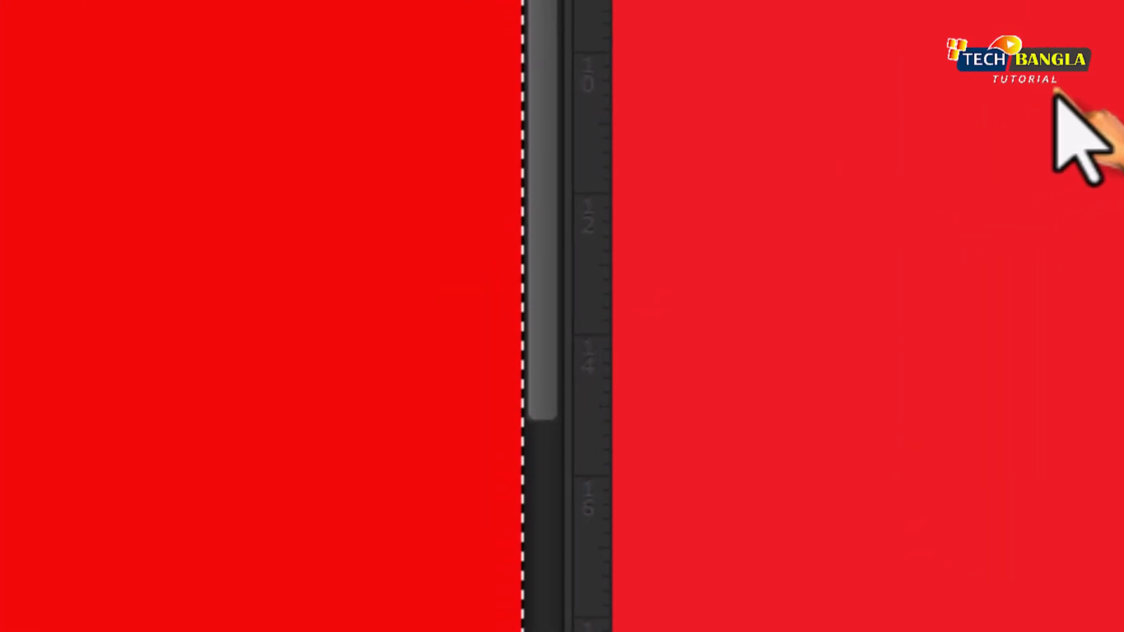
left_click_drag(914, 1, 1118, 2)
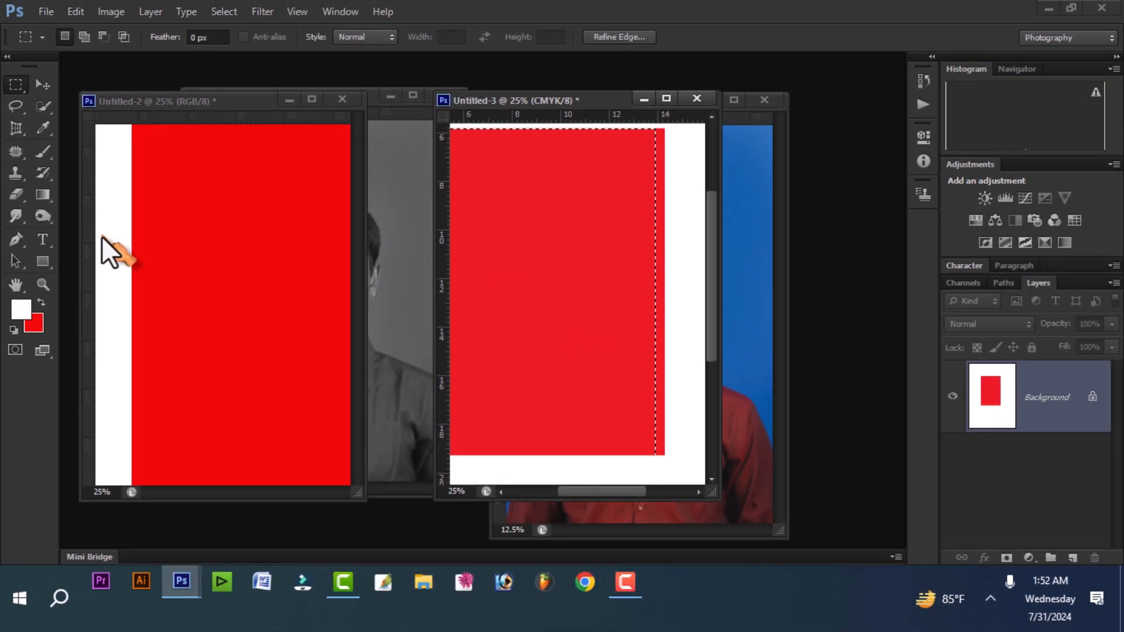
- Deselect the red rectangle in the CMYK document and fit the whole shape in view at 16.67%
left_click(45, 152)
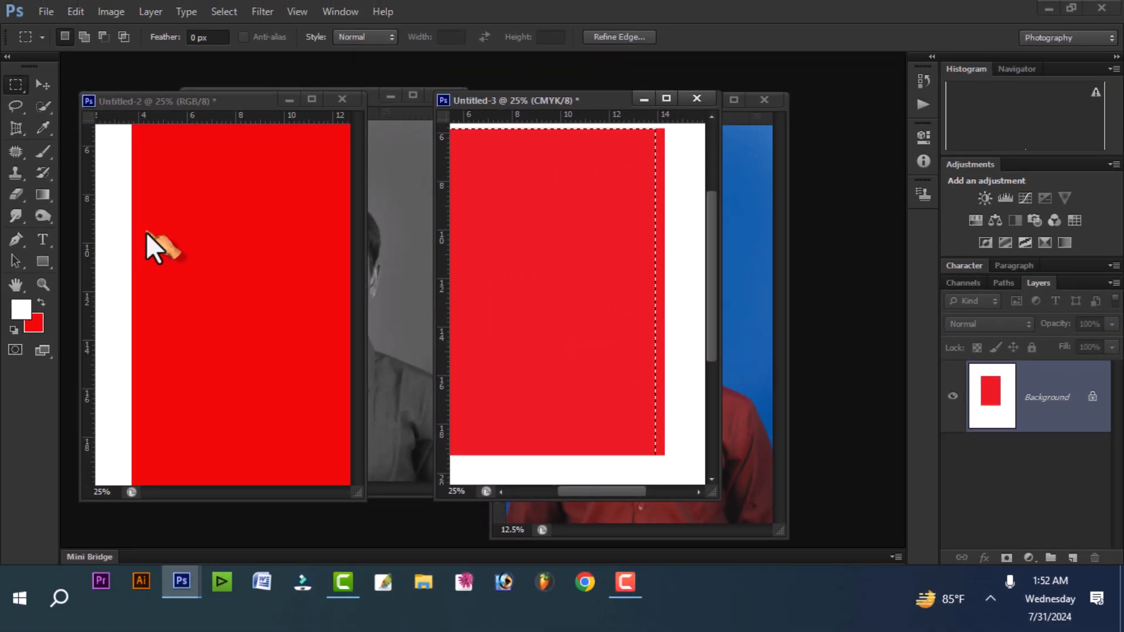
left_click(545, 229)
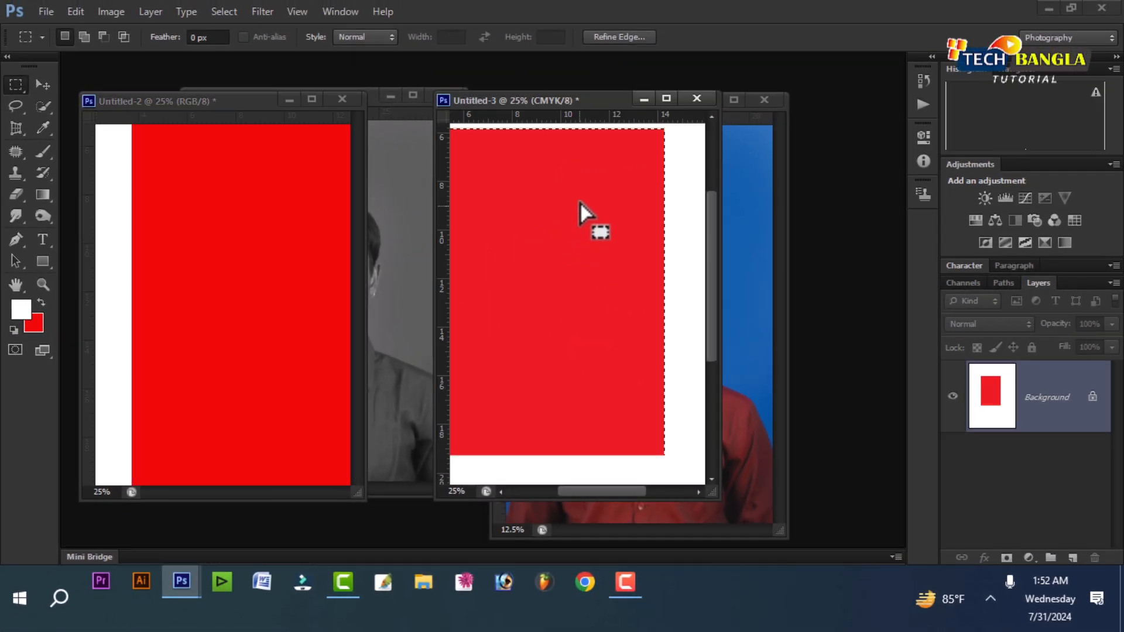
left_click_drag(679, 263, 520, 348)
left_click(550, 332)
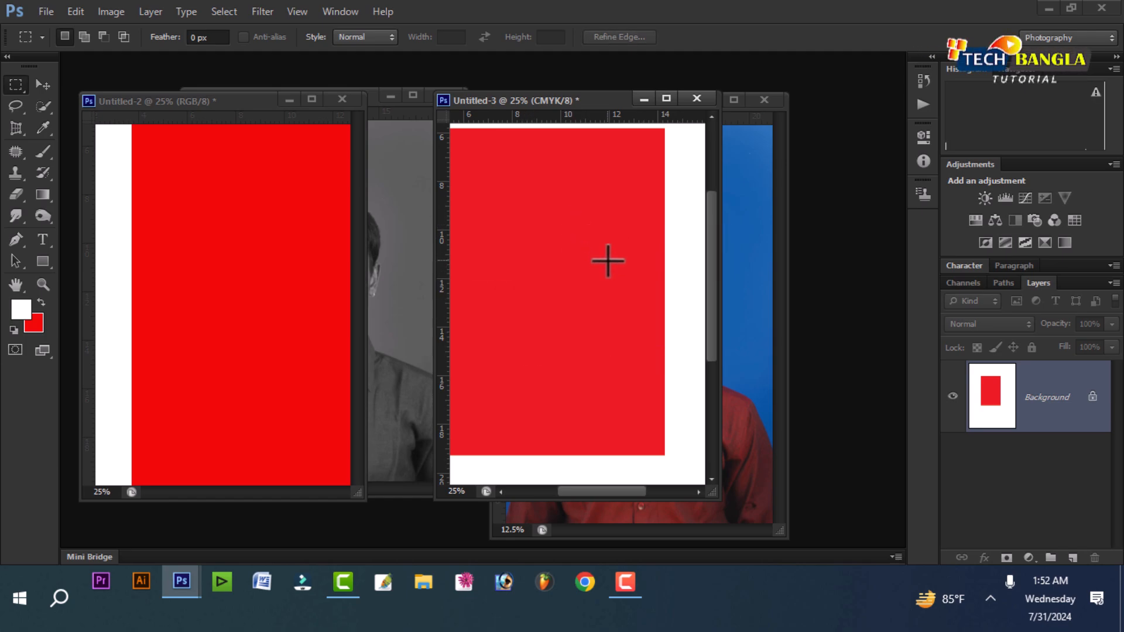
key("ctrl+minus")
key("ctrl+minus")
key("ctrl+minus")
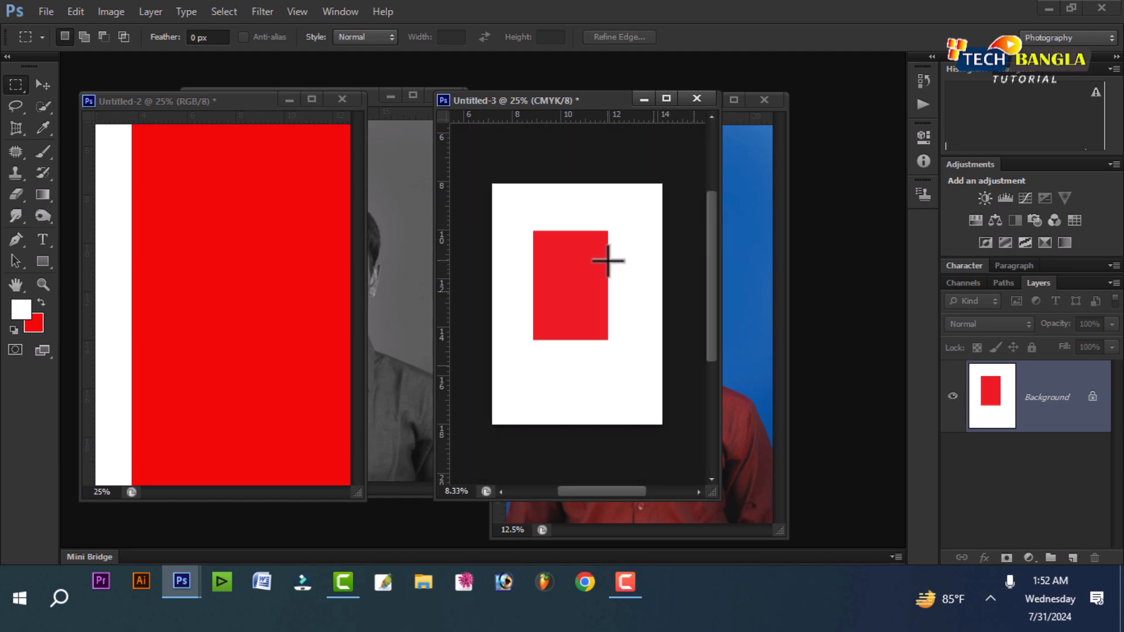
key("ctrl+plus")
key("ctrl+plus")
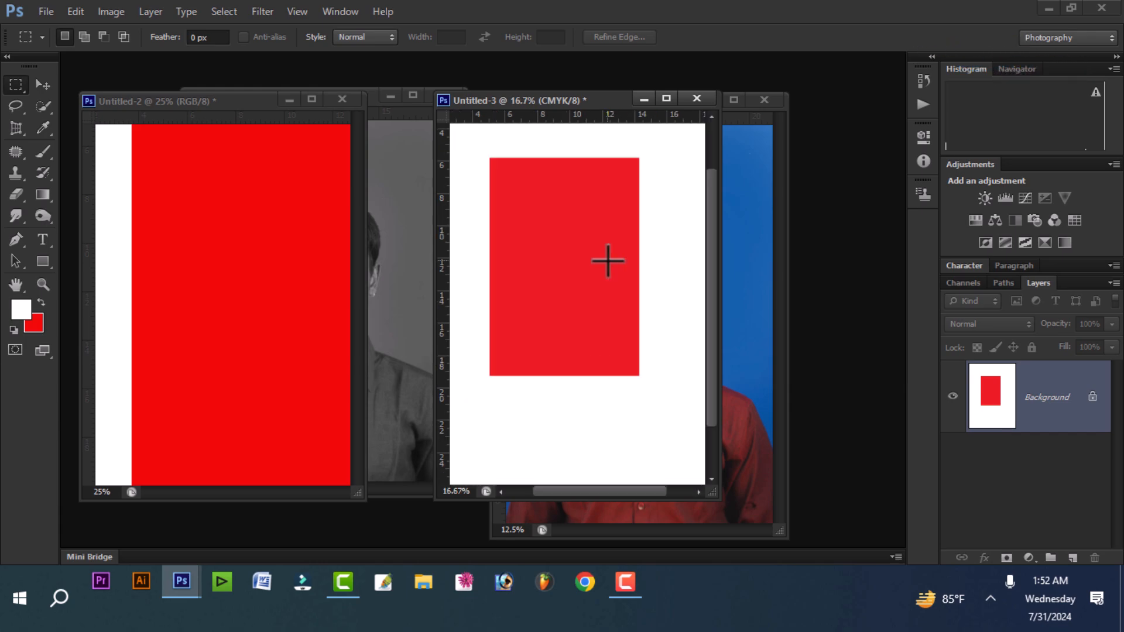
- Show the RGB document at 12.5%, move the CMYK window closer to it and bring the grayscale portrait to the front
left_click(238, 201)
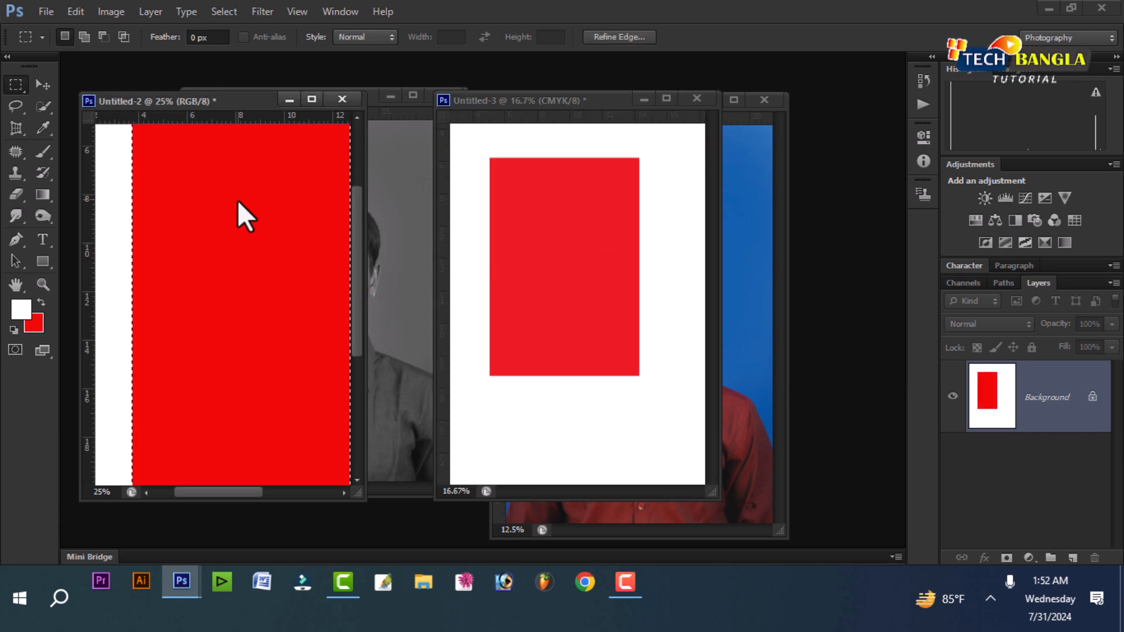
key("ctrl+minus")
key("ctrl+minus")
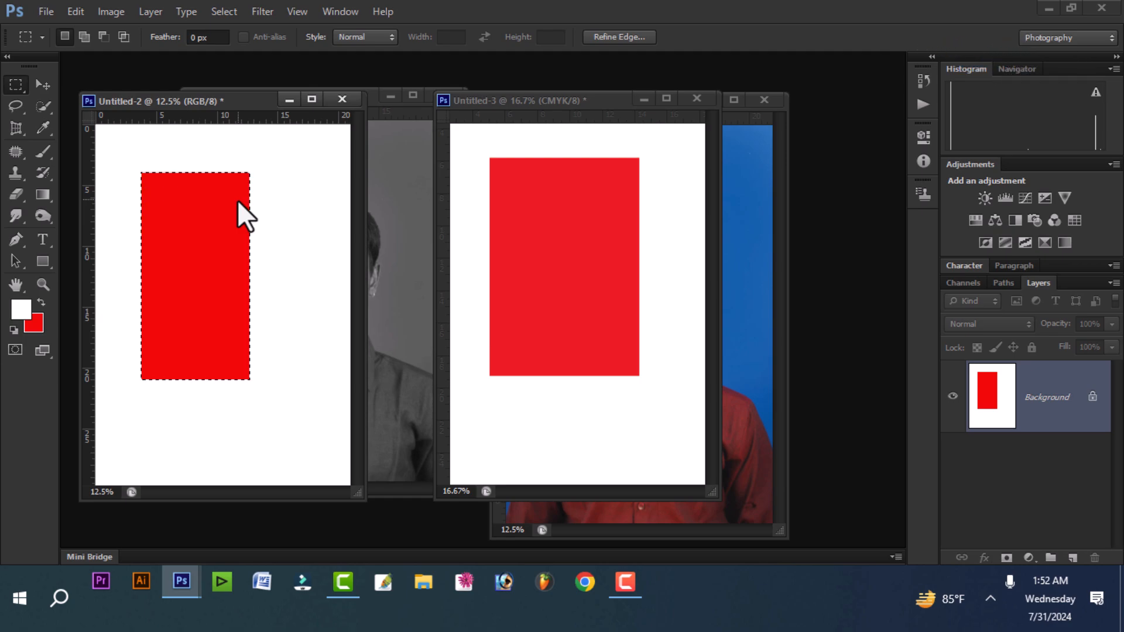
left_click_drag(553, 108, 495, 114)
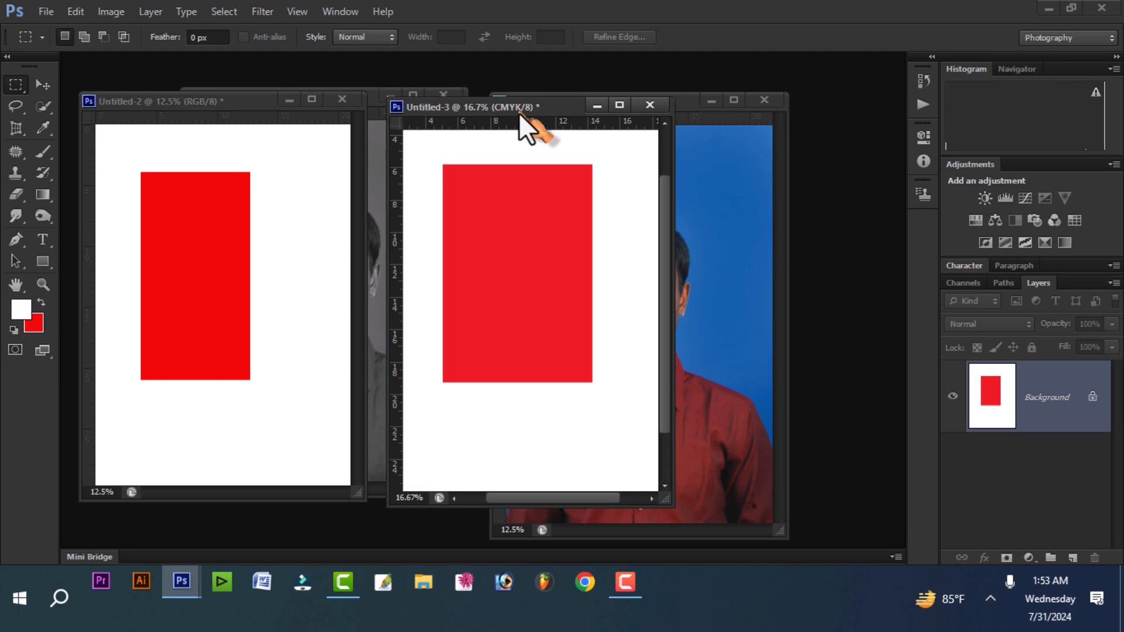
left_click(227, 194)
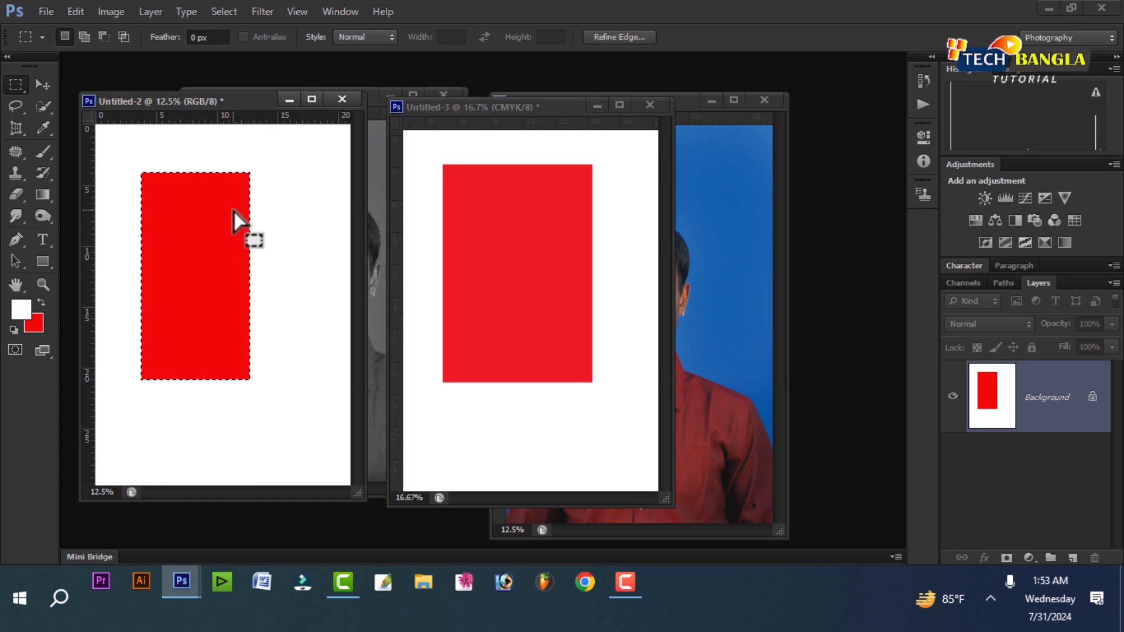
left_click(378, 191)
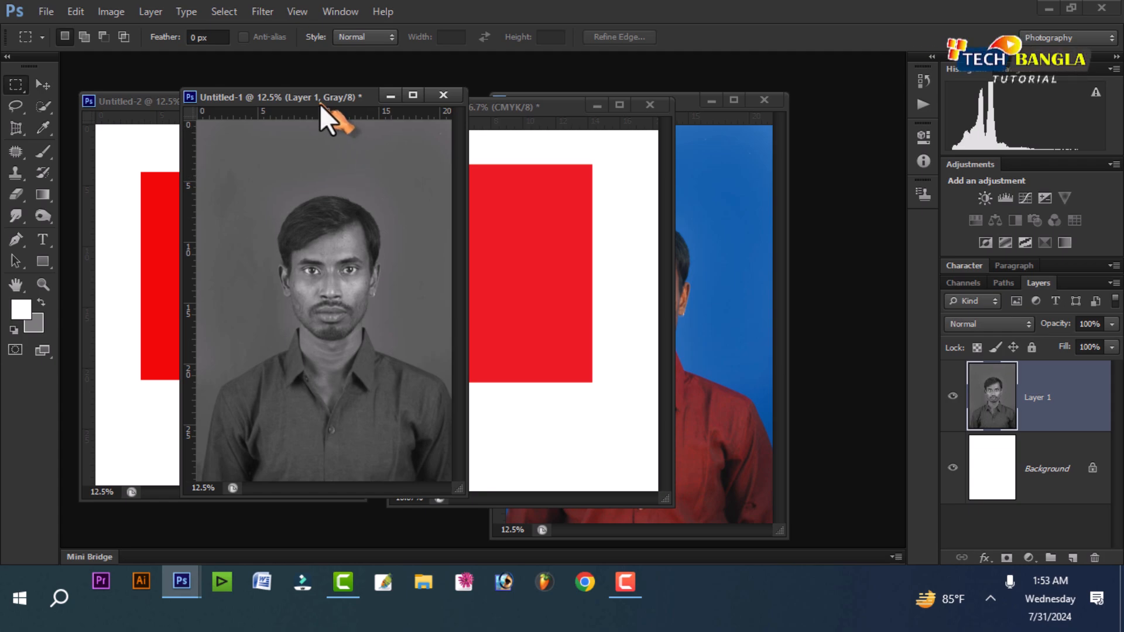
left_click_drag(320, 104, 348, 100)
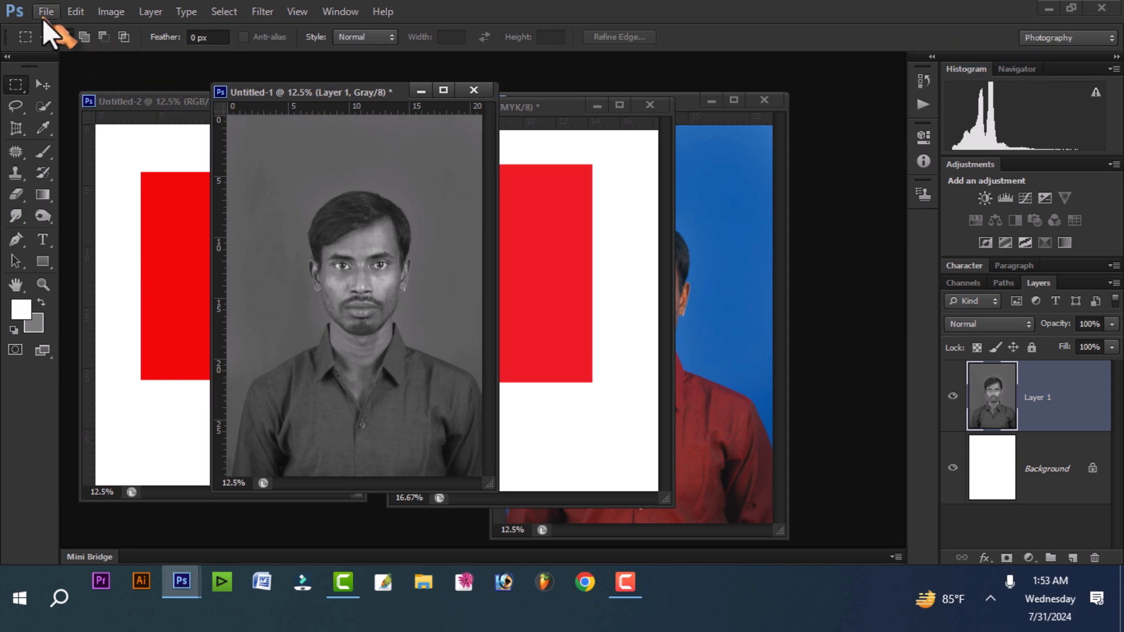
- Examine the color modes offered for a new document, including Lab Color and Bitmap, without creating the document
left_click(44, 15)
left_click(56, 30)
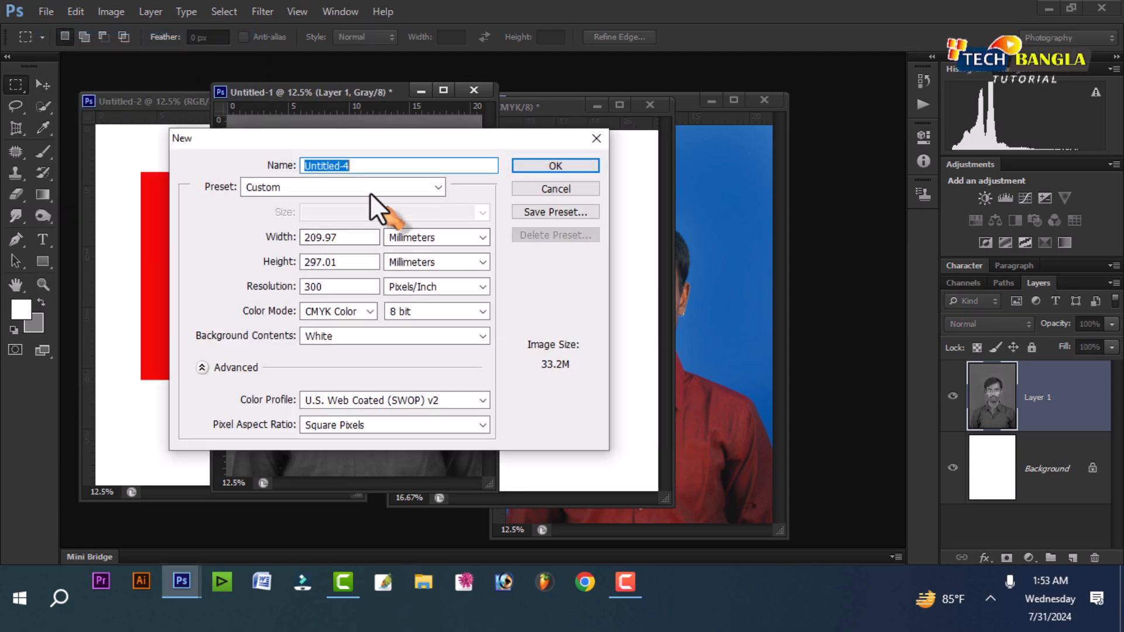
left_click(353, 312)
left_click(347, 382)
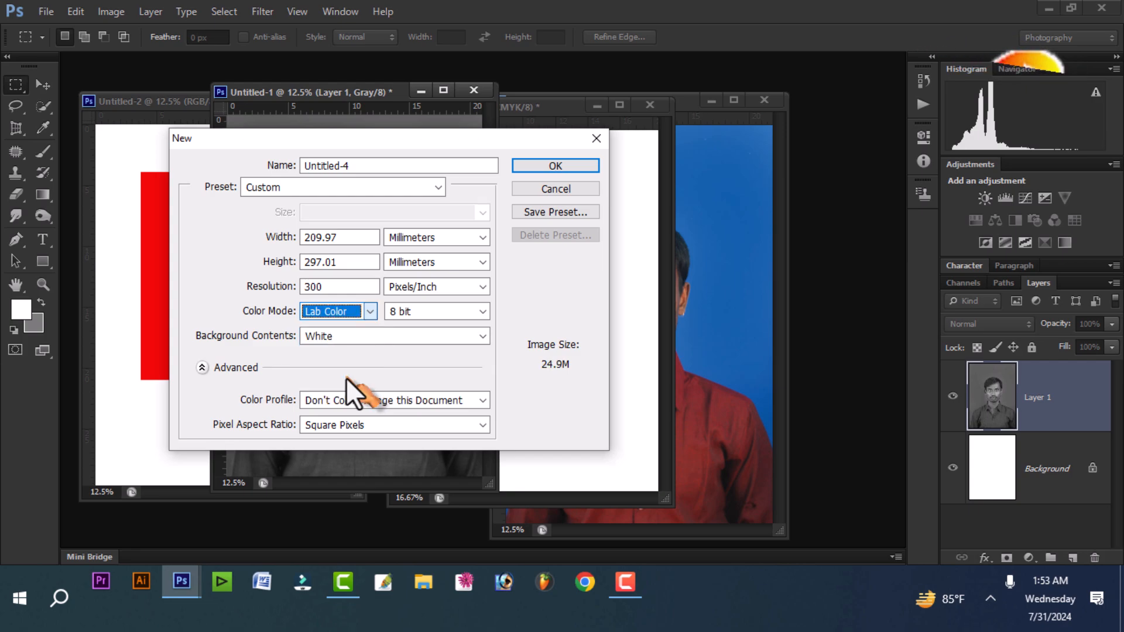
left_click(357, 305)
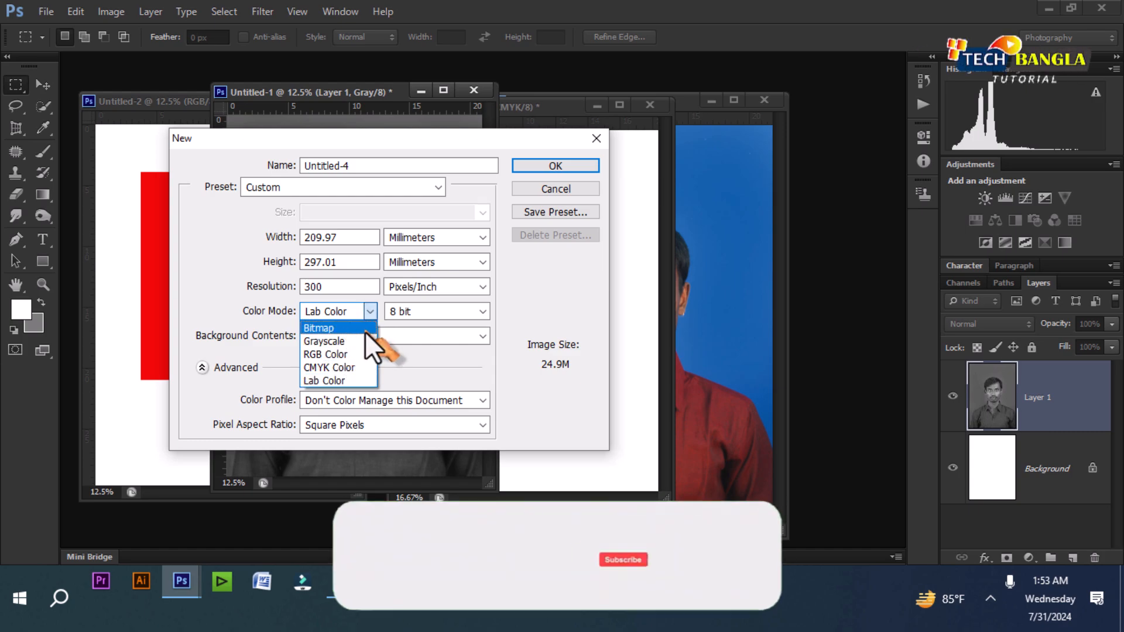
left_click(508, 396)
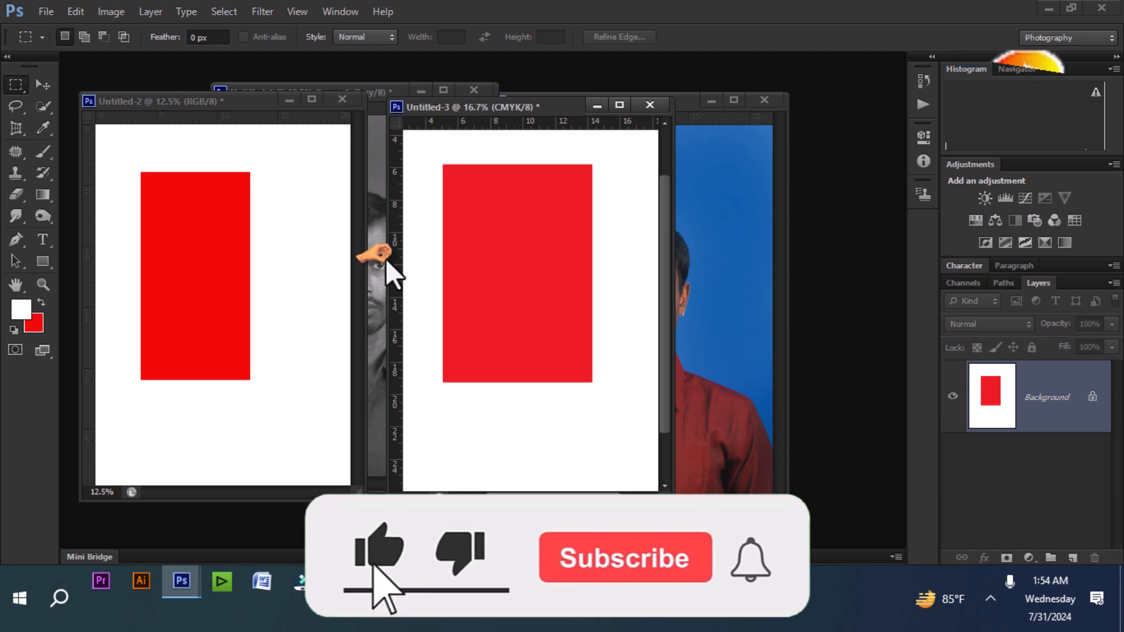